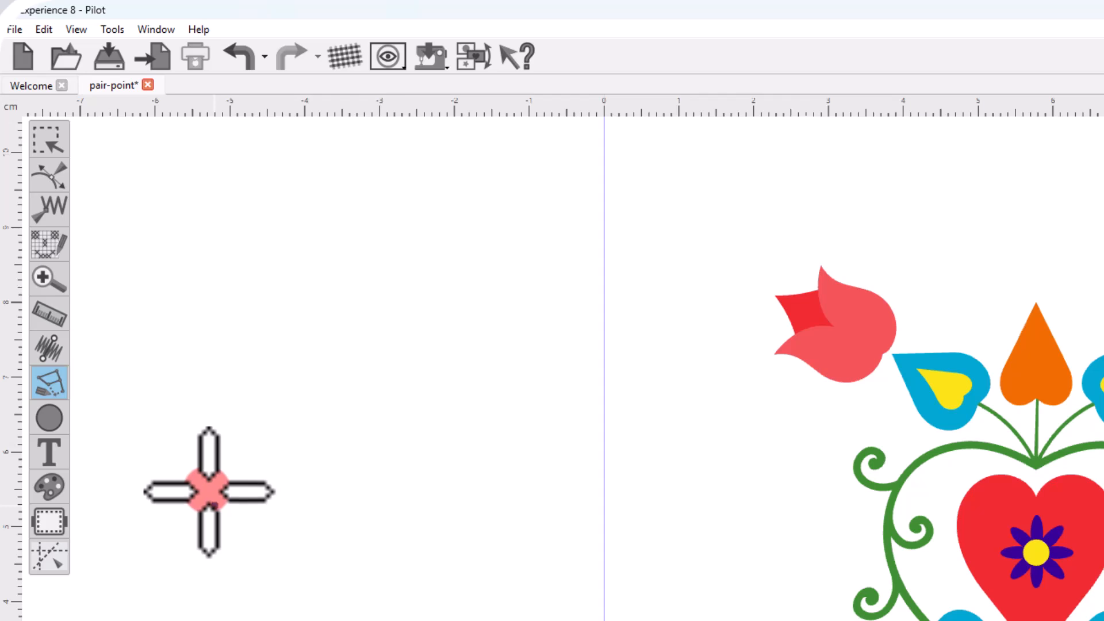
- Digitize a pair-point shape with three point pairs and inward-curving sides in the blank area left of the vertical guide
left_click(198, 220)
left_click(319, 210)
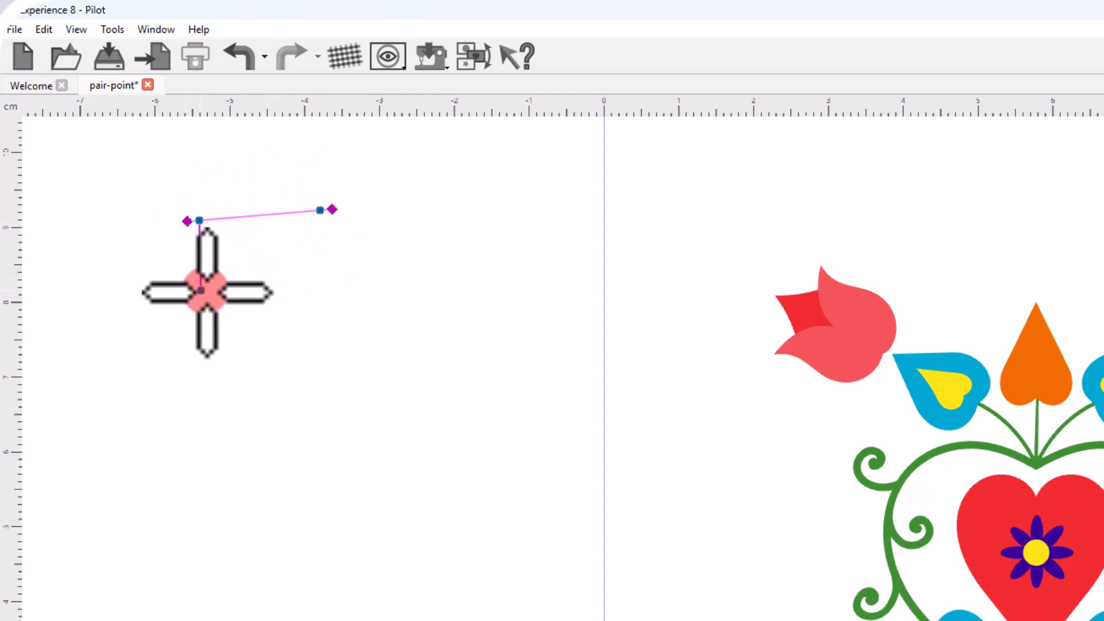
left_click(231, 287)
left_click(301, 277)
left_click(227, 389)
left_click(319, 387)
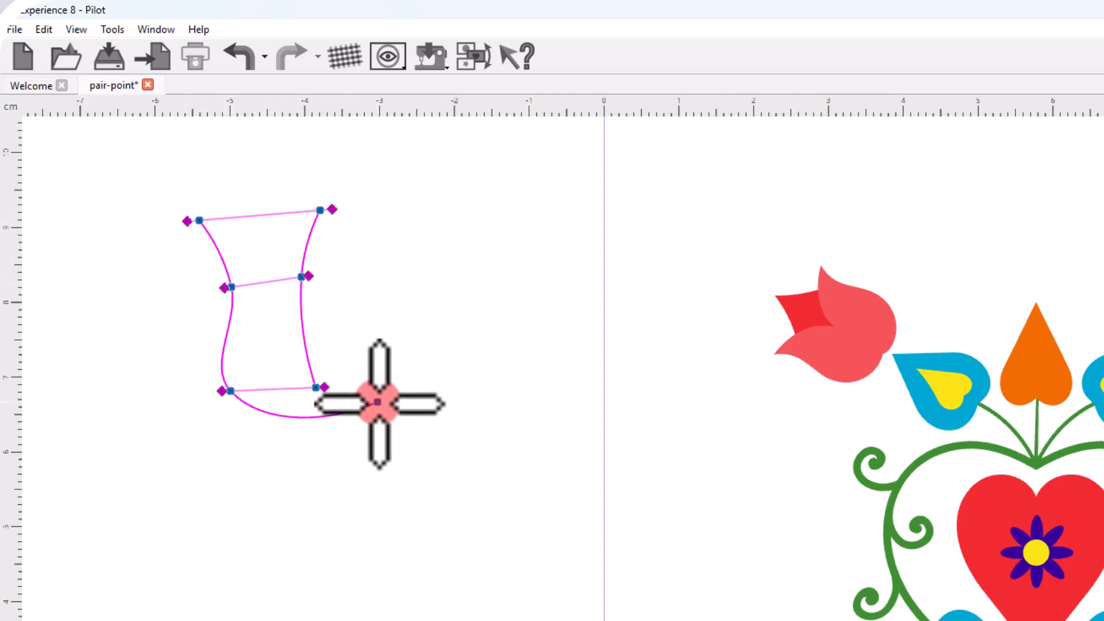
key("Return")
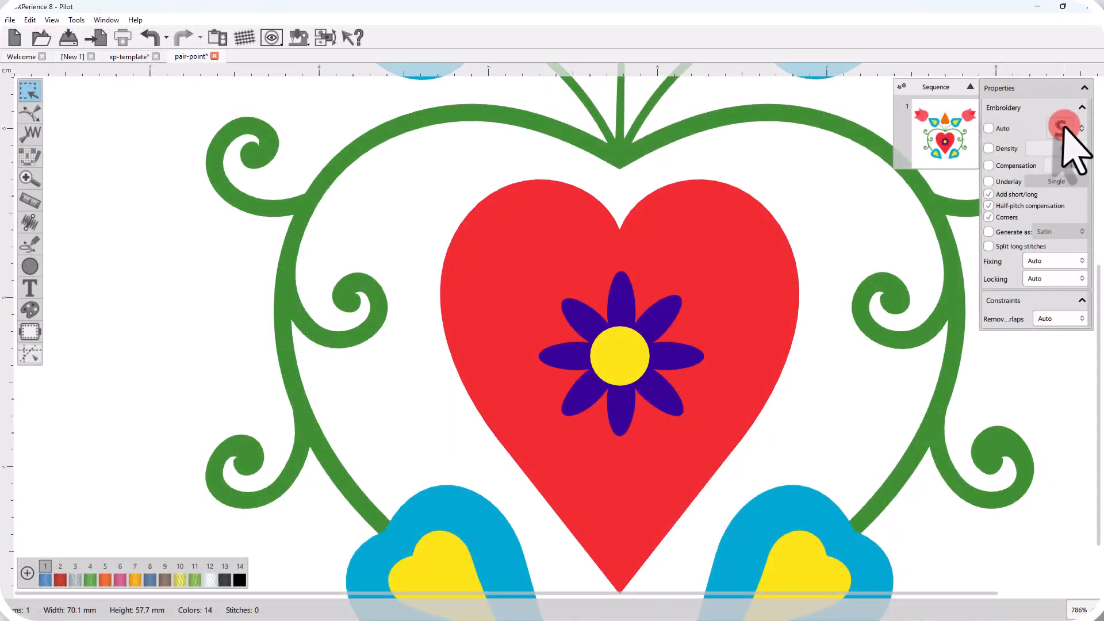
- Switch the embroidery type to the stitch with an outline width and try to choose the Pair-point digitize tool
left_click(1061, 127)
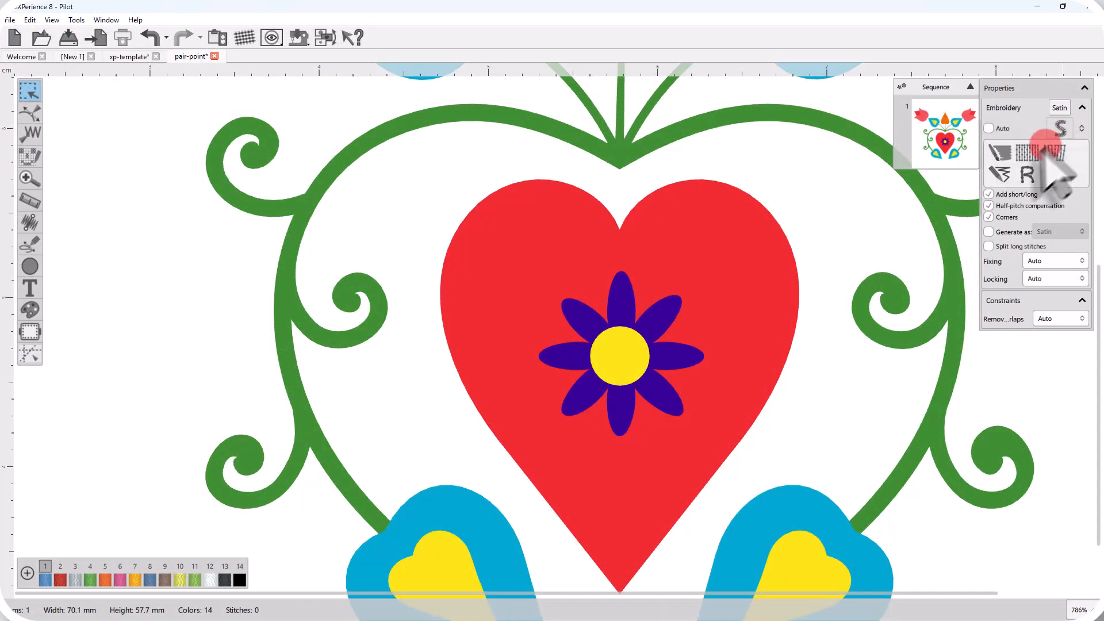
left_click(1054, 174)
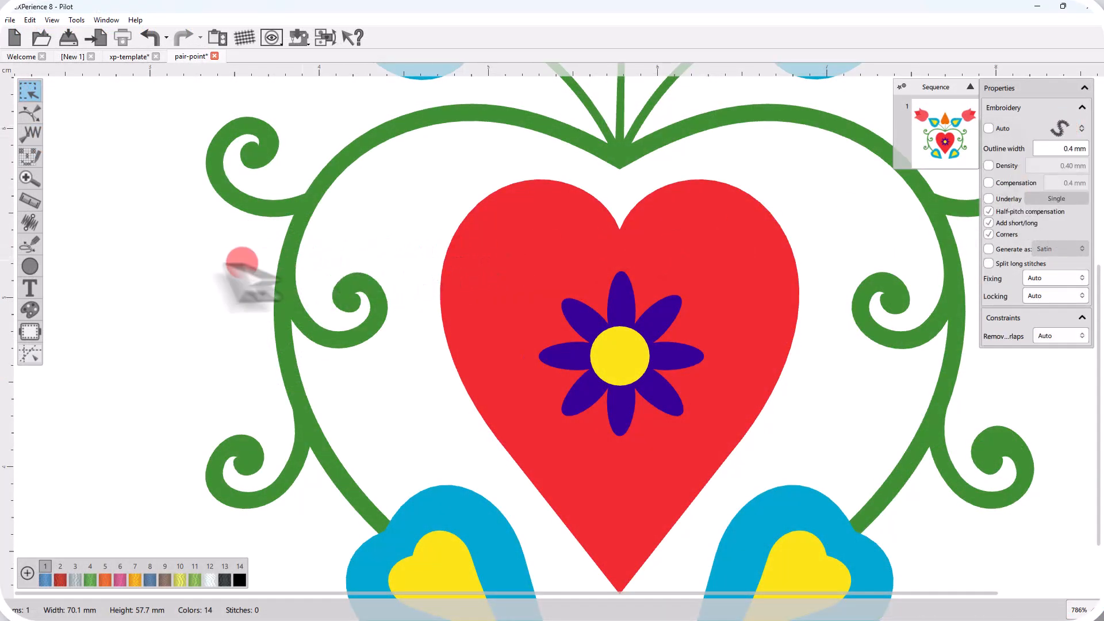
left_click(33, 246)
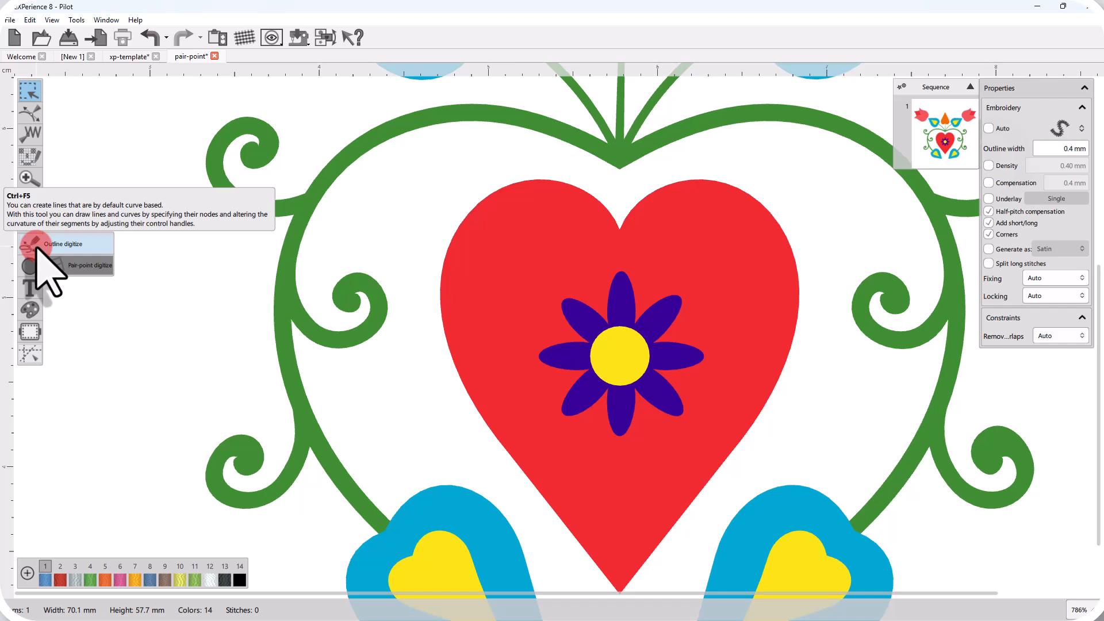
left_click(58, 265)
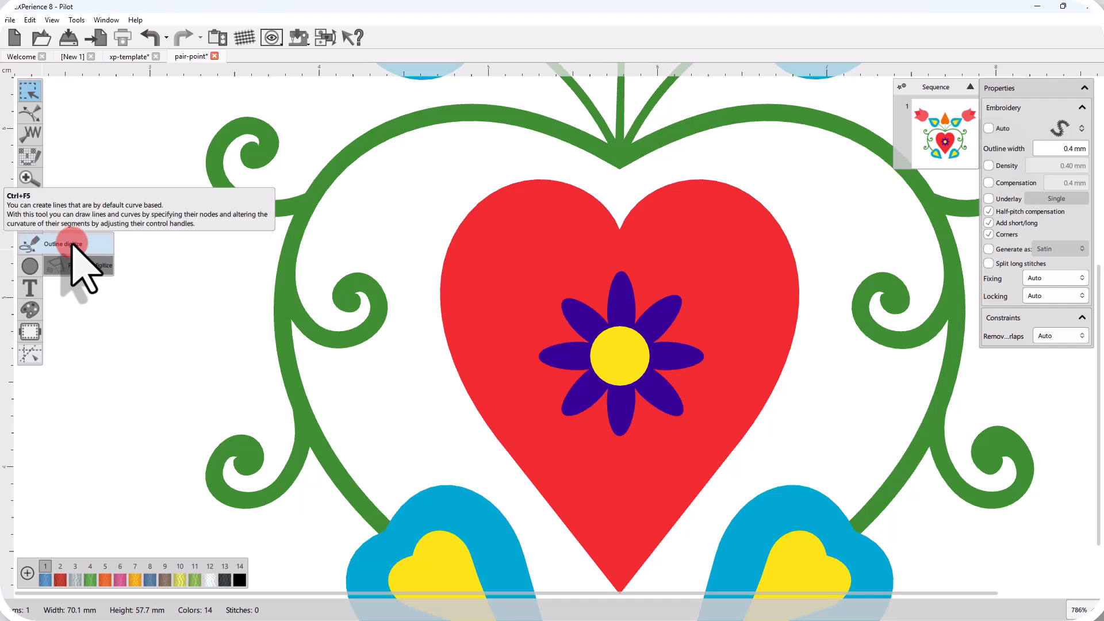
left_click(73, 244)
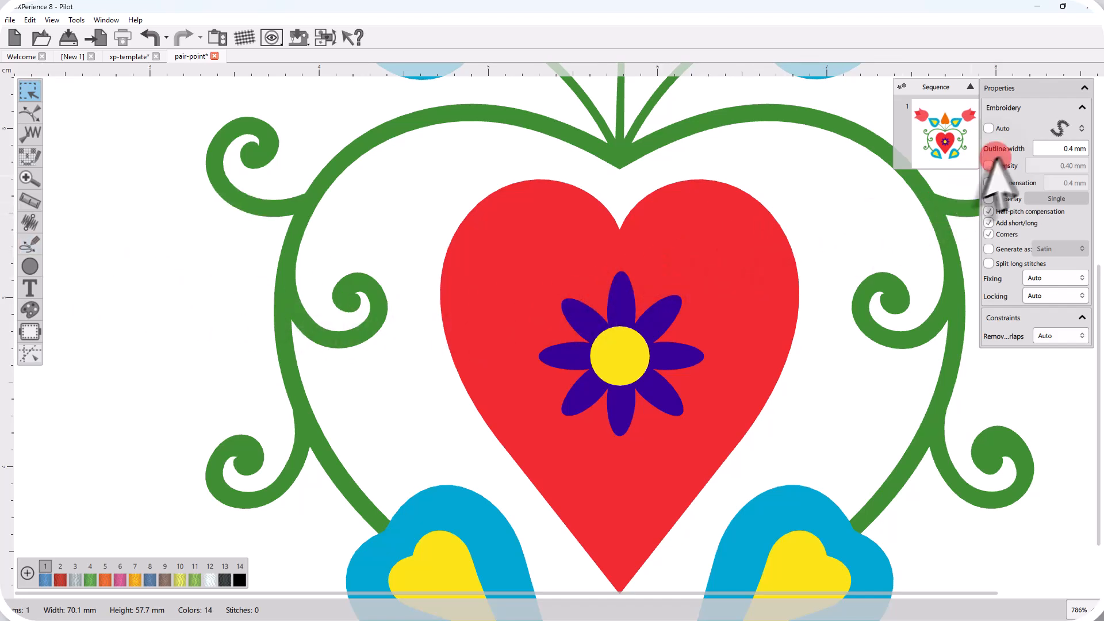
- Set the embroidery type to Satin and pair-point digitize a three-pair, narrow-waisted shape about 4.5 x 6.2 mm left of the green scrolls
left_click(1062, 127)
left_click(1025, 153)
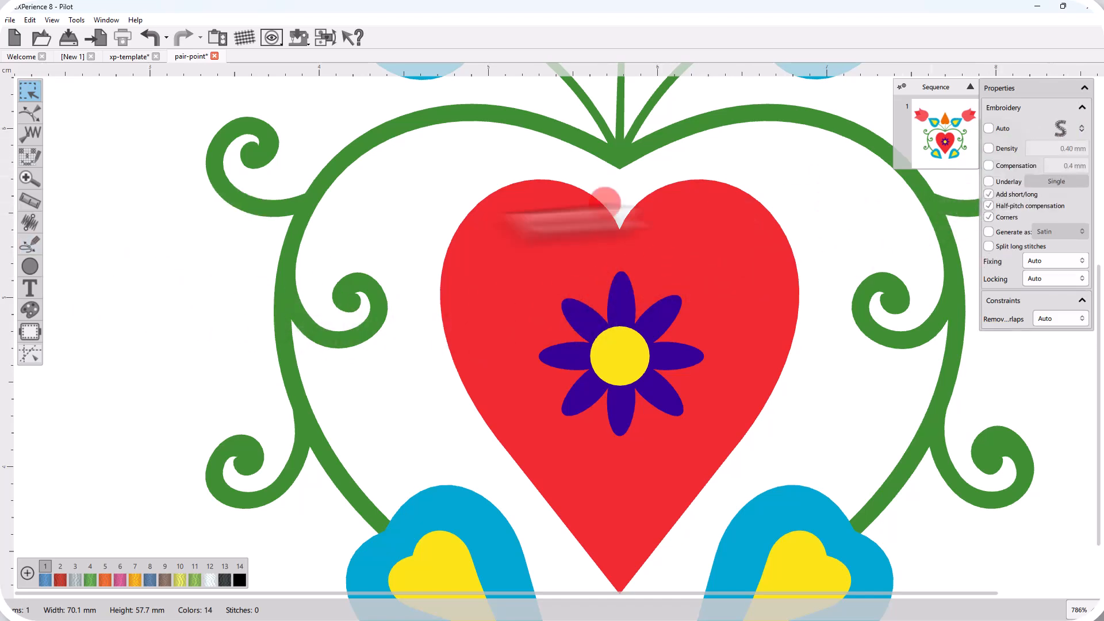
left_click_drag(30, 243, 75, 269)
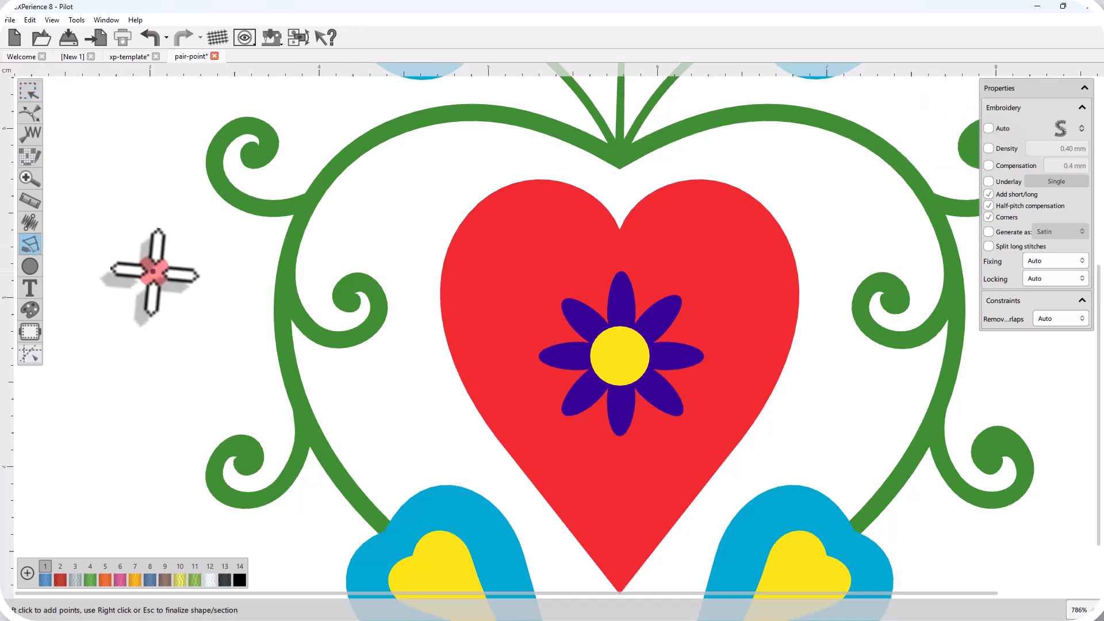
left_click(94, 255)
left_click(165, 253)
left_click(126, 300)
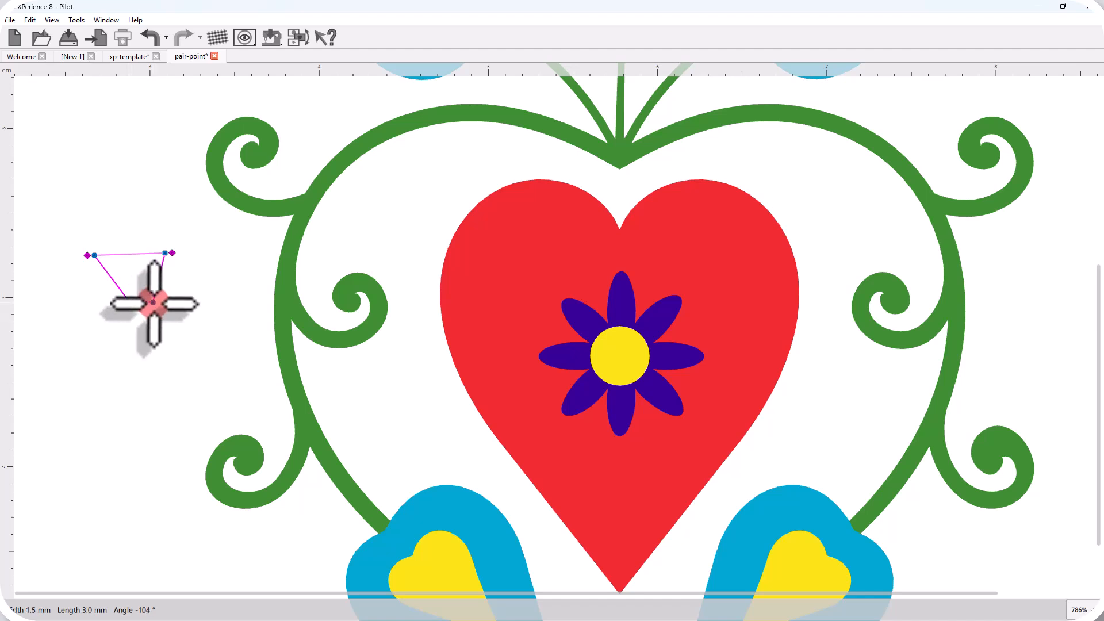
left_click(153, 302)
left_click(111, 352)
left_click(171, 357)
right_click(118, 400)
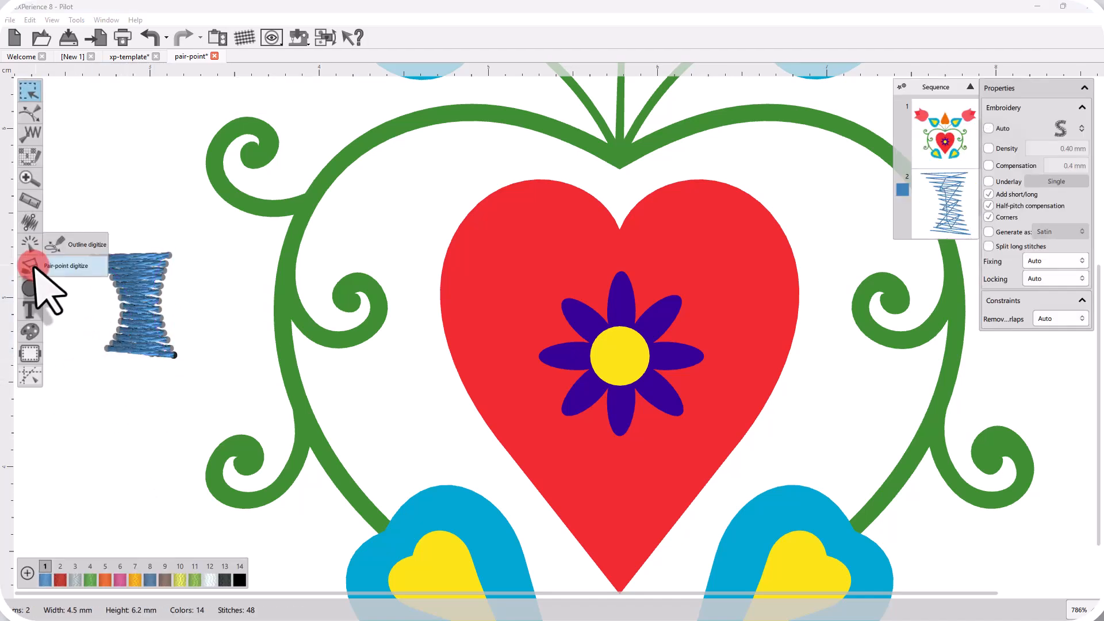
- Pair-point digitize a curved satin shape with four point pairs, bending downward and to the left below the blue one
left_click(33, 265)
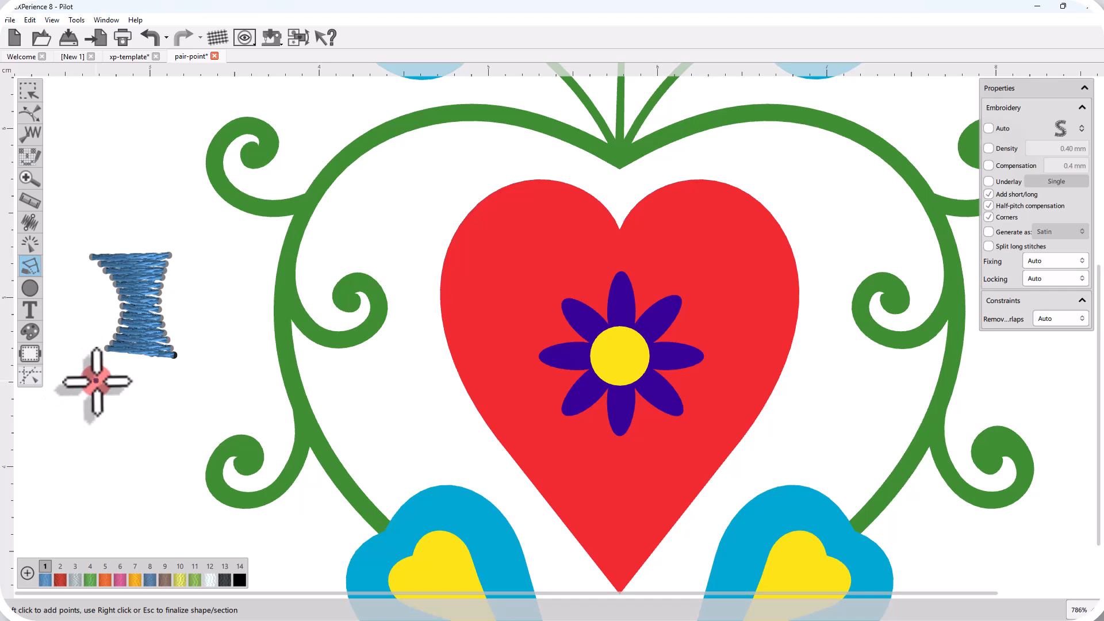
left_click(92, 380)
left_click(174, 386)
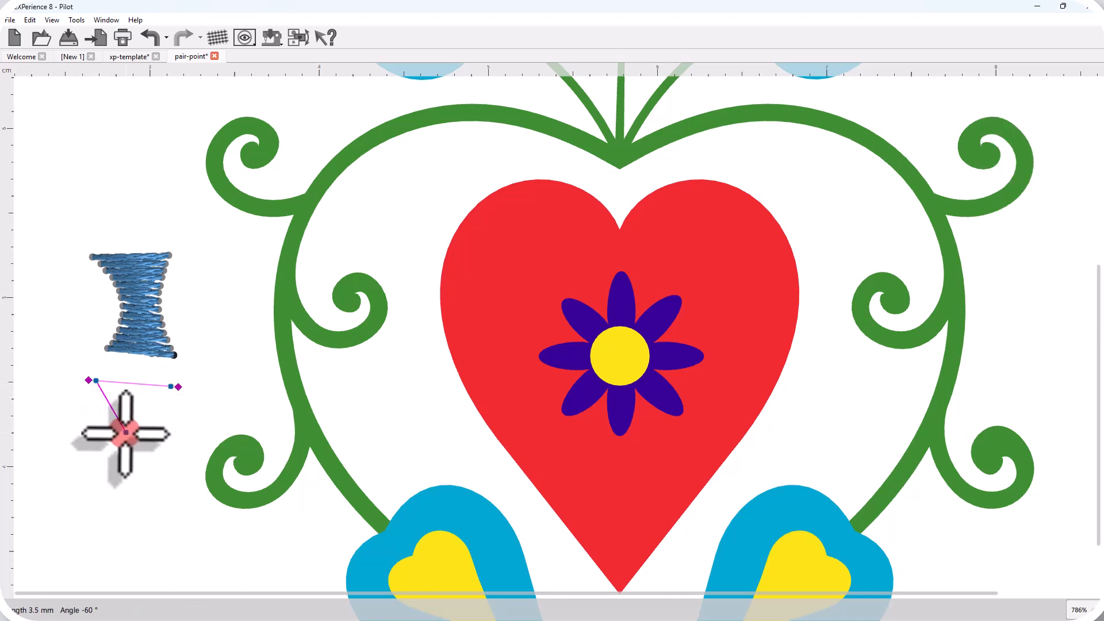
left_click(126, 431)
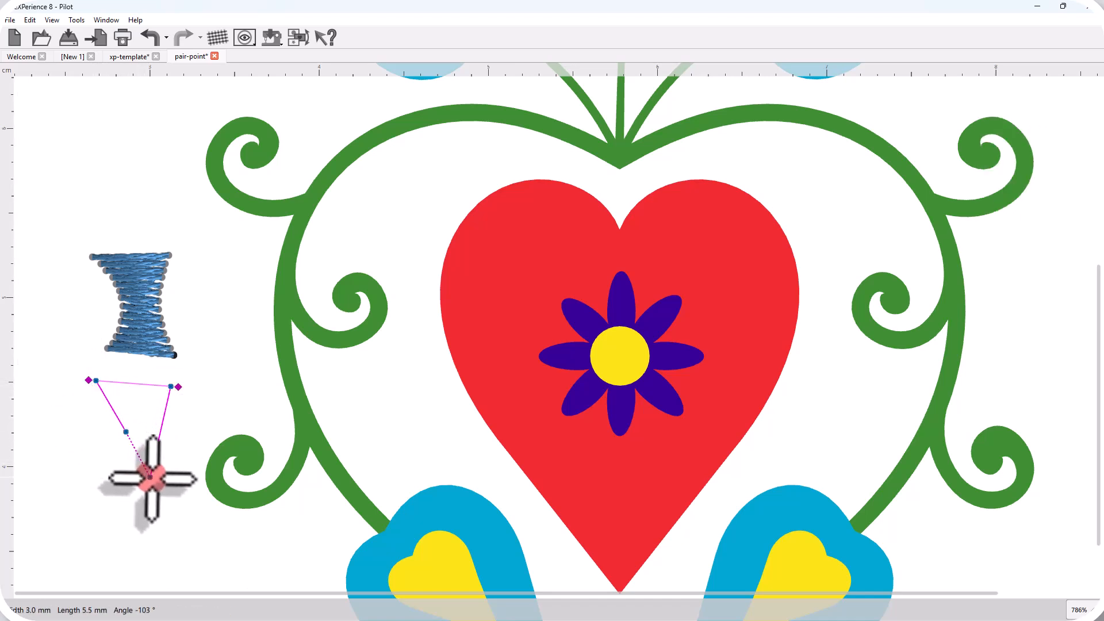
left_click(160, 454)
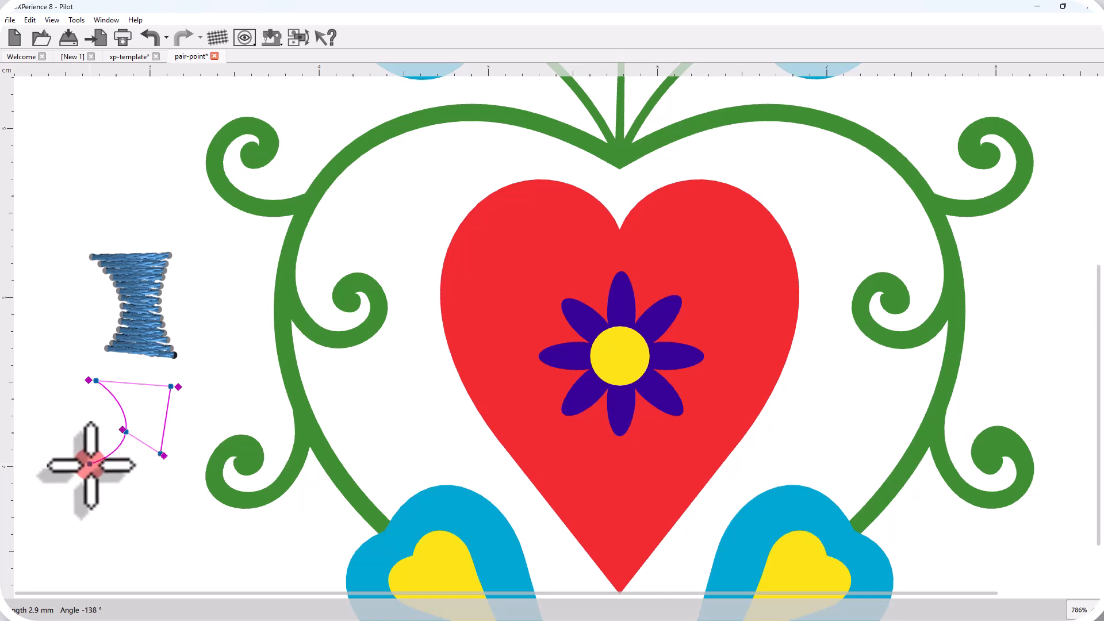
left_click(89, 463)
left_click(113, 510)
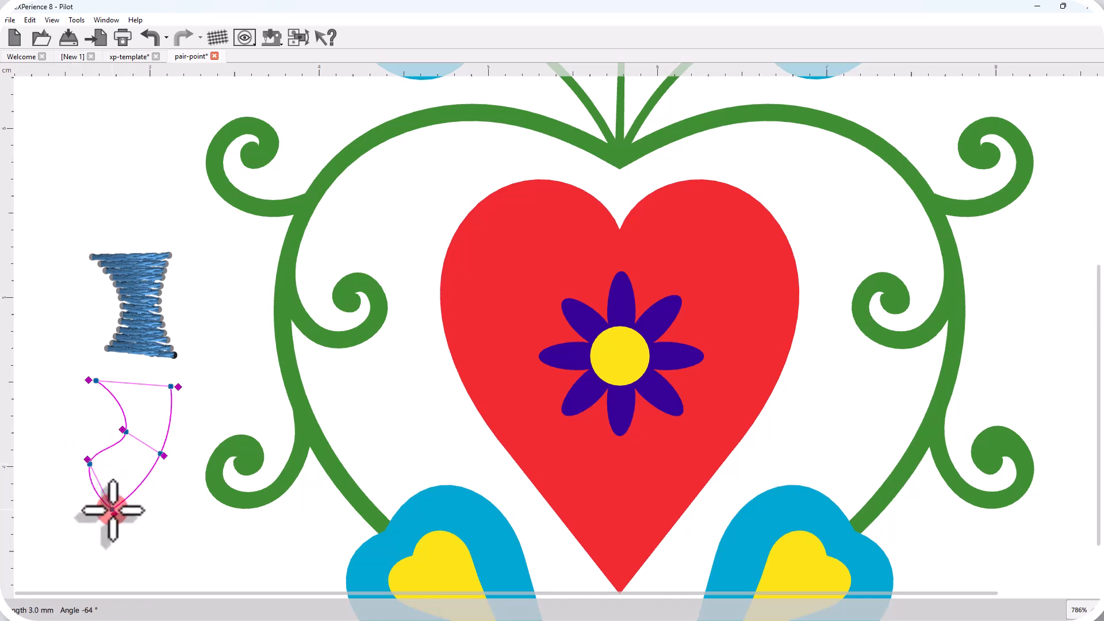
left_click(37, 471)
left_click(44, 524)
right_click(44, 524)
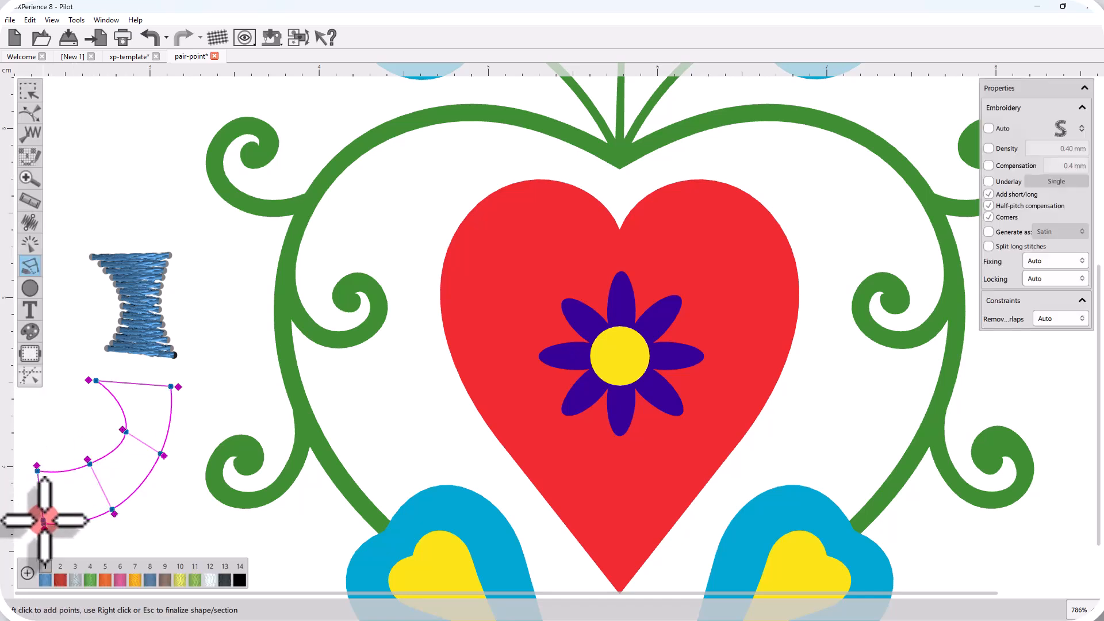
left_click(214, 516)
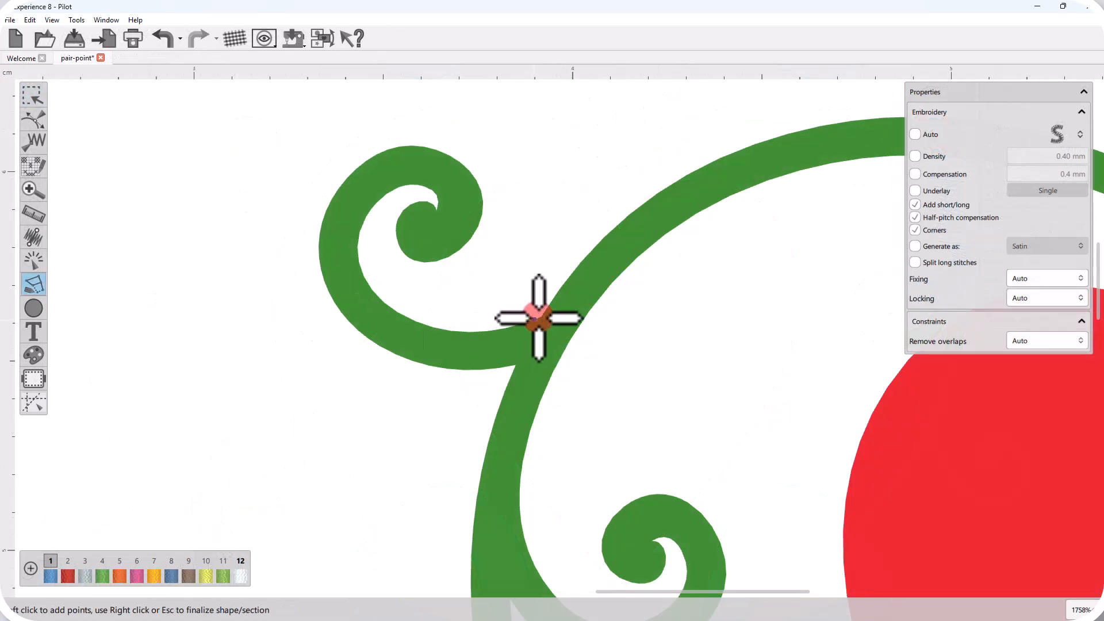
- Start a pair-point satin shape over the upper-left green scroll, placing five point pairs from the stem junction to its outer left side
left_click(540, 317)
left_click(515, 365)
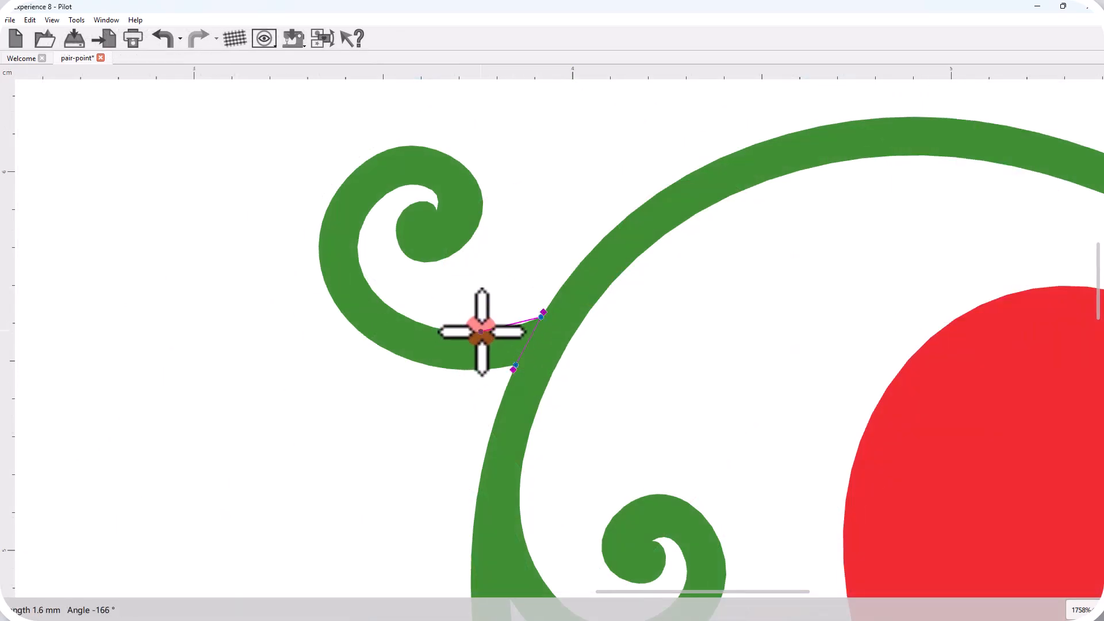
left_click(473, 331)
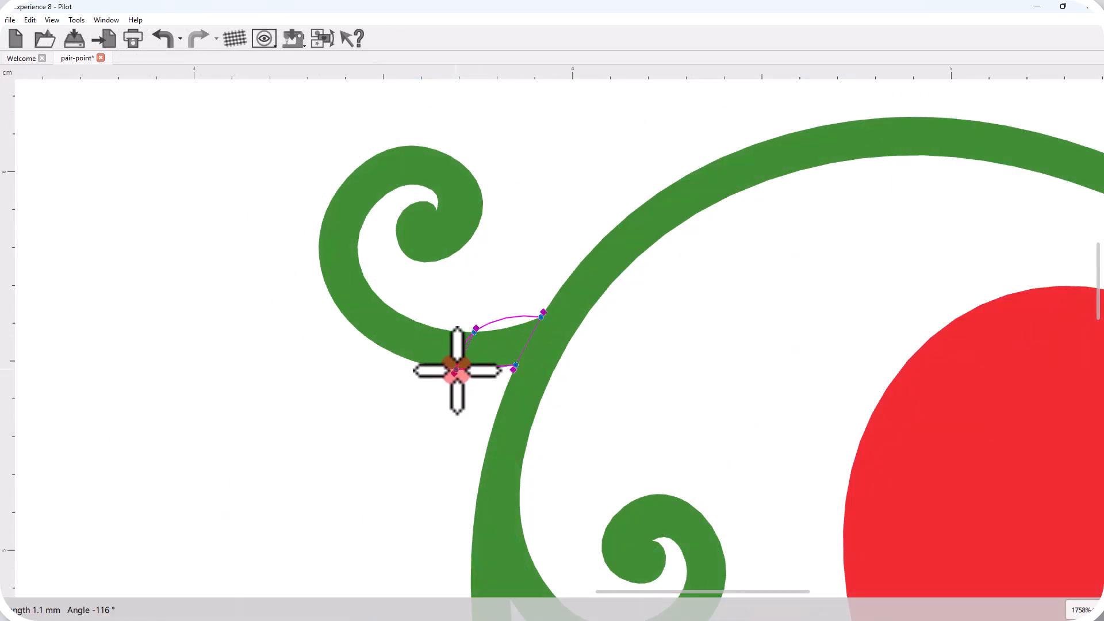
left_click(423, 322)
left_click(393, 355)
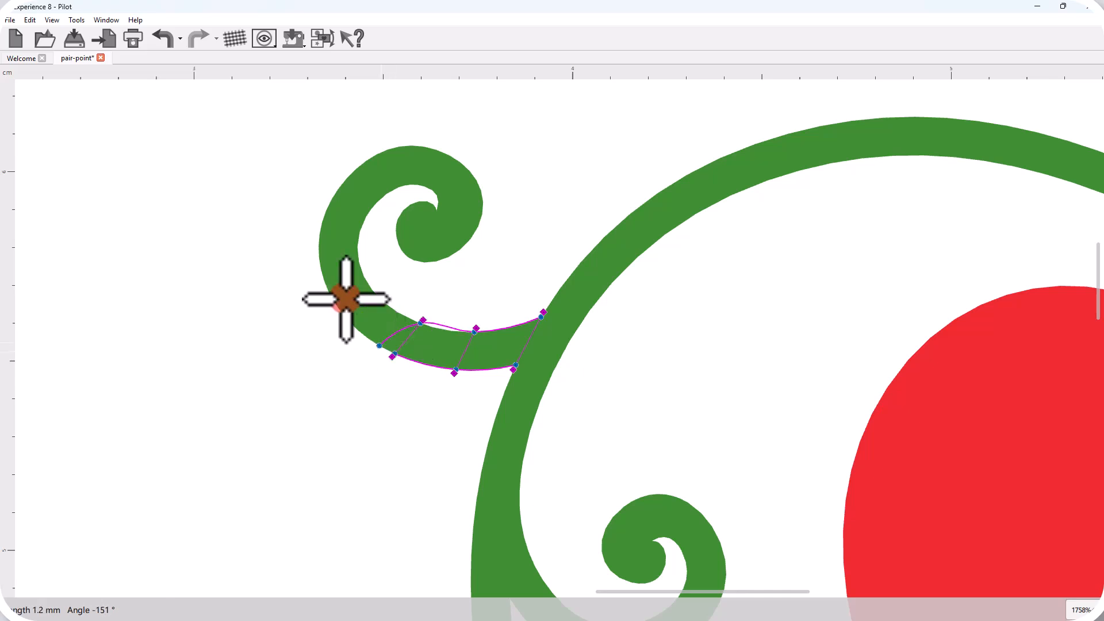
left_click(360, 260)
left_click(321, 293)
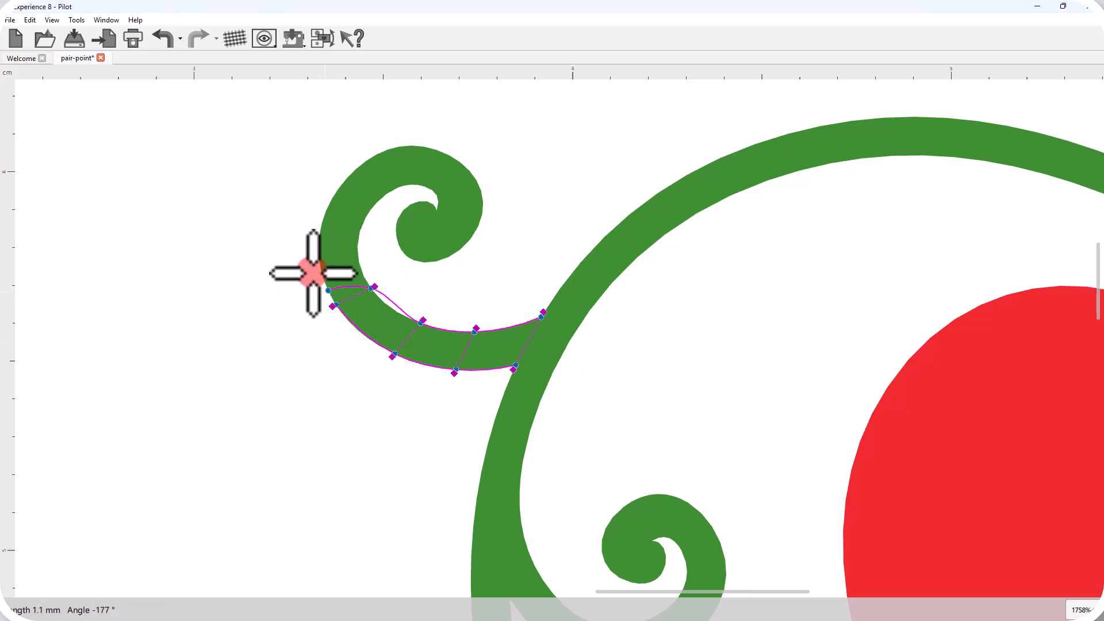
left_click(362, 235)
left_click(317, 241)
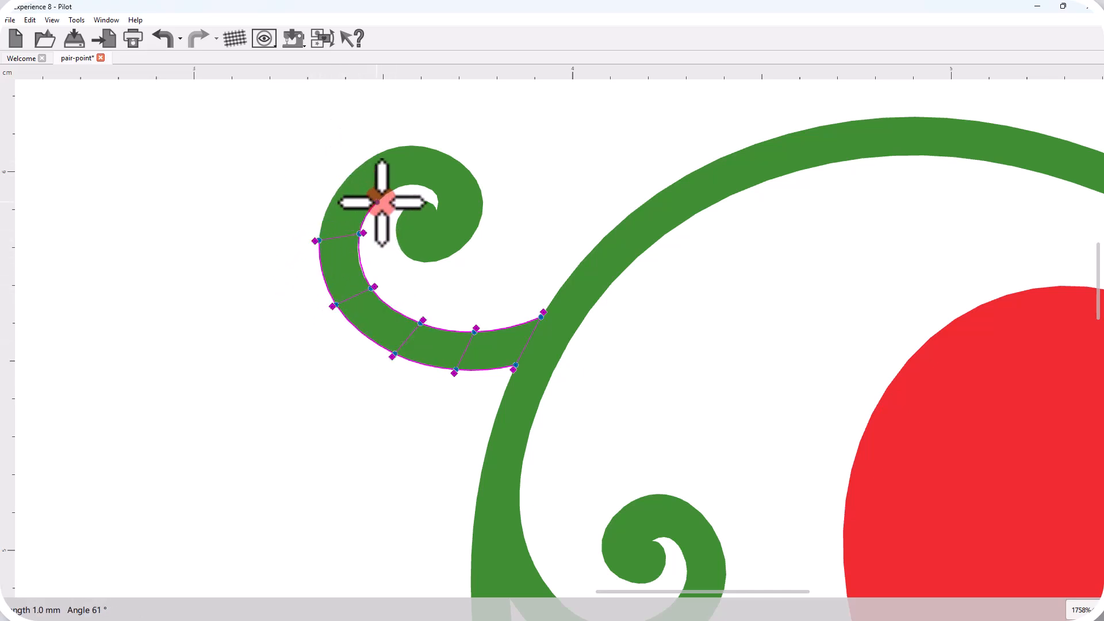
- Continue the point pairs over the top of the green scroll and around its inner curl, and finalize the satin shape
left_click(377, 201)
left_click(355, 166)
left_click(415, 184)
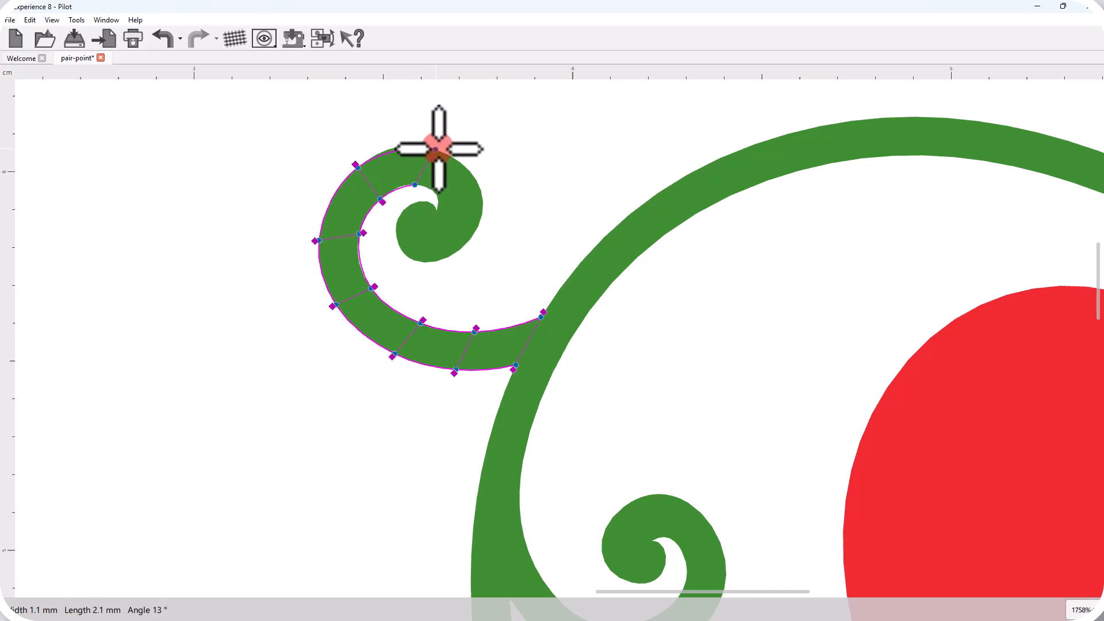
left_click(434, 147)
left_click(435, 192)
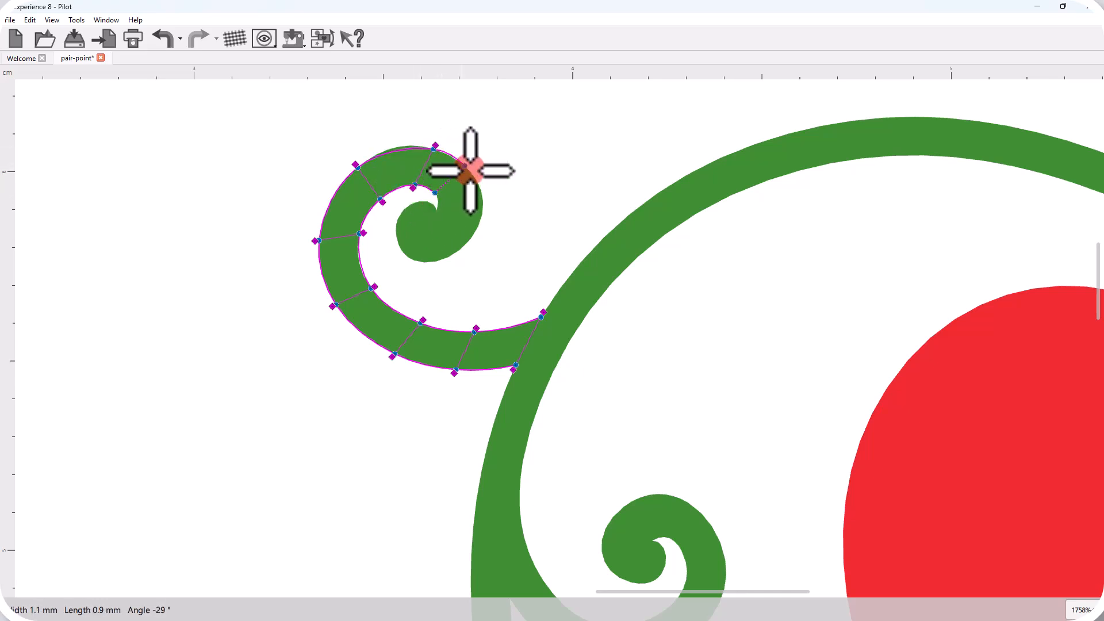
left_click(479, 179)
left_click(434, 207)
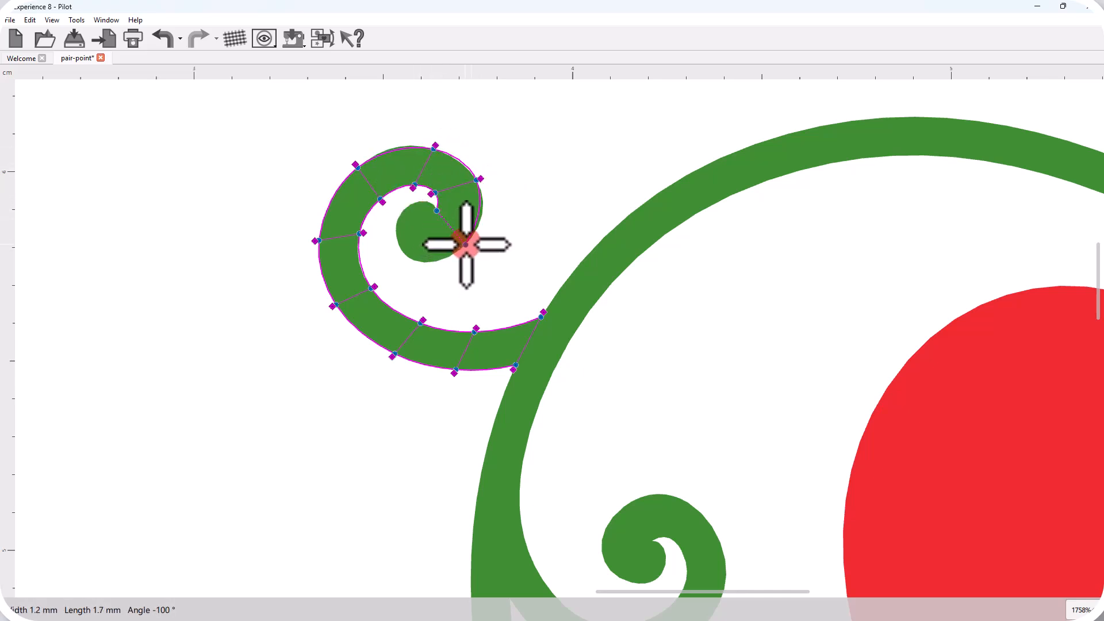
left_click(461, 250)
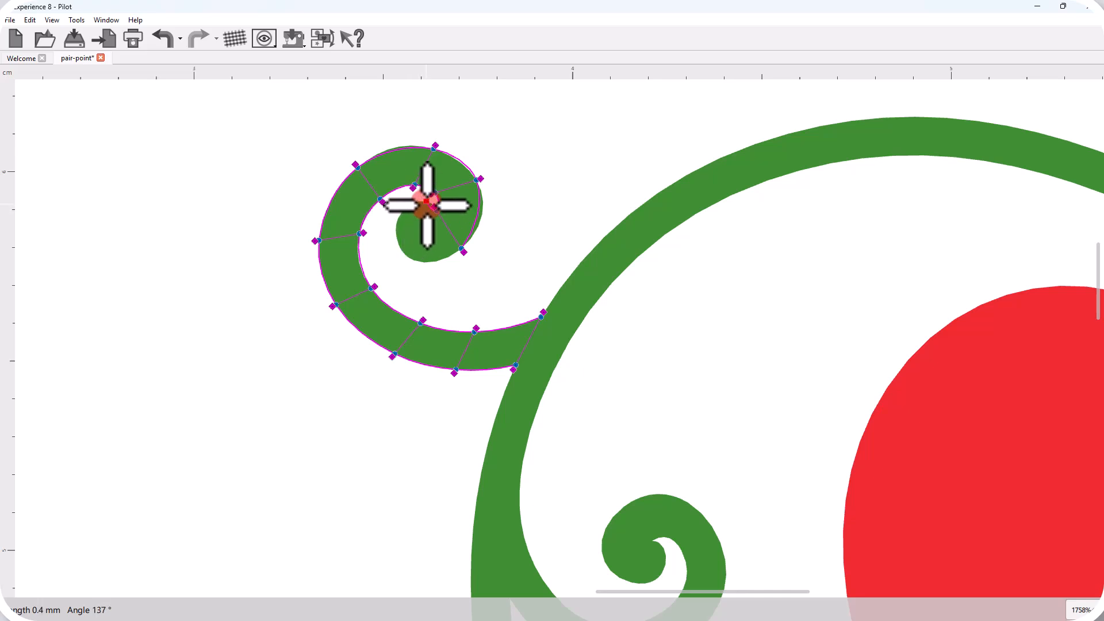
left_click(427, 203)
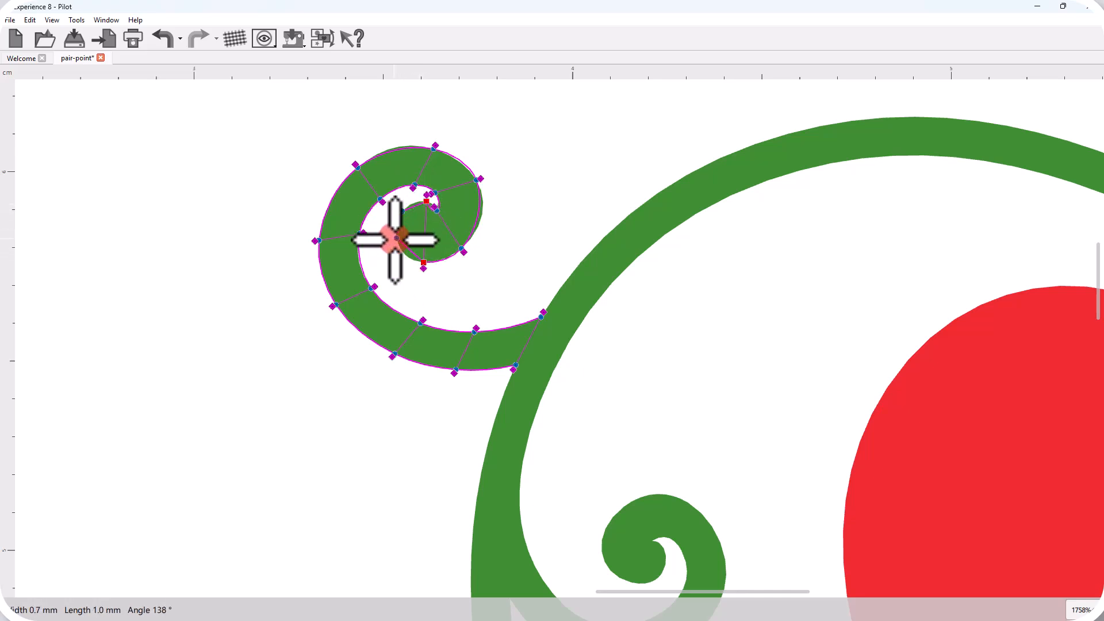
right_click(564, 197)
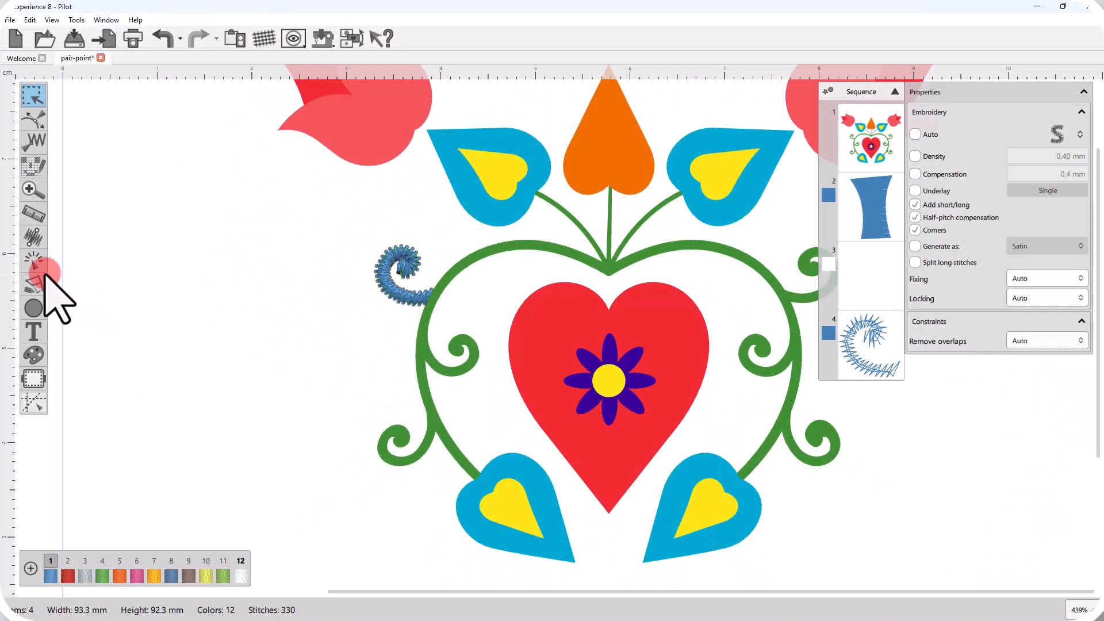
- Activate Pair-point digitize and set the embroidery type to Piping
left_click(44, 275)
left_click(50, 279)
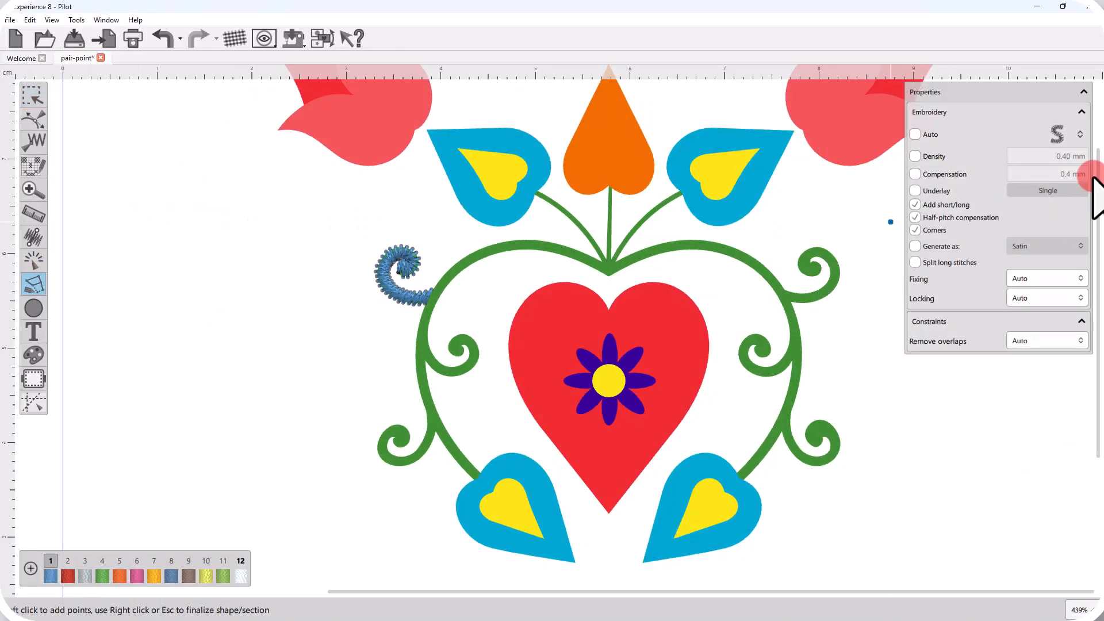
left_click(1058, 133)
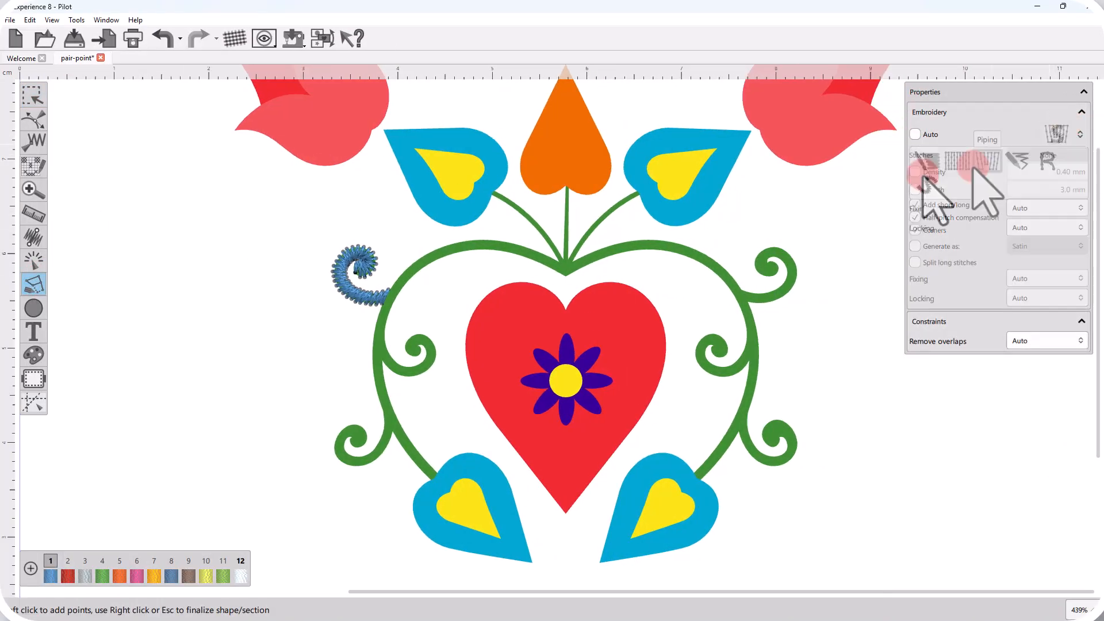
- Digitize a tall, vase-like piping shape with four point pairs in the blank area left of the design and finalize it
left_click(109, 254)
left_click(175, 255)
left_click(67, 355)
left_click(188, 367)
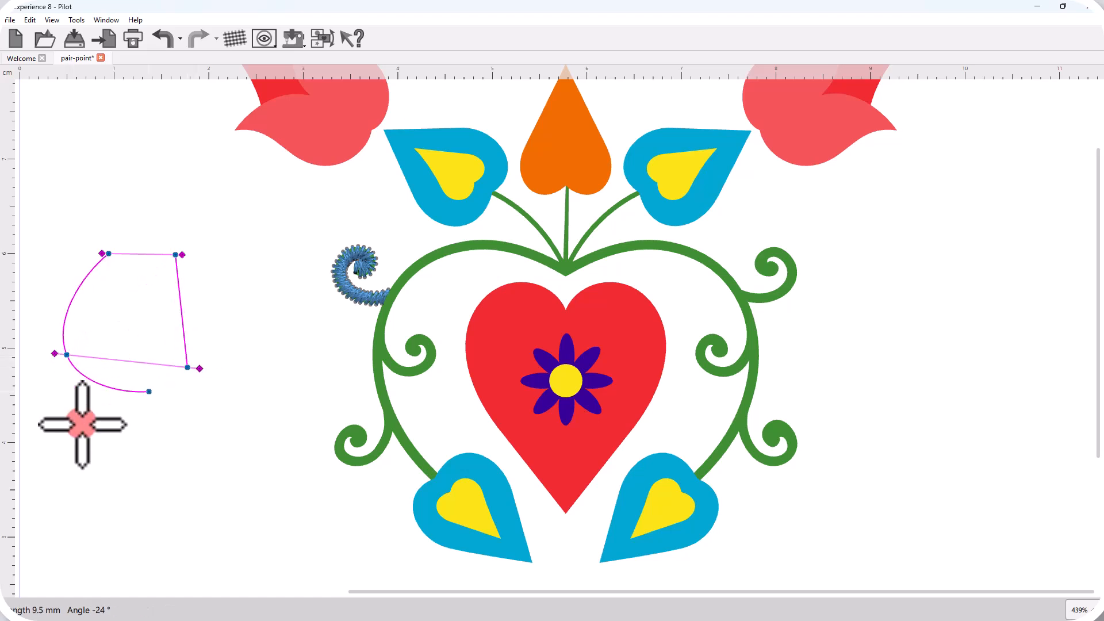
left_click(95, 461)
left_click(183, 474)
left_click(28, 557)
left_click(220, 558)
right_click(224, 557)
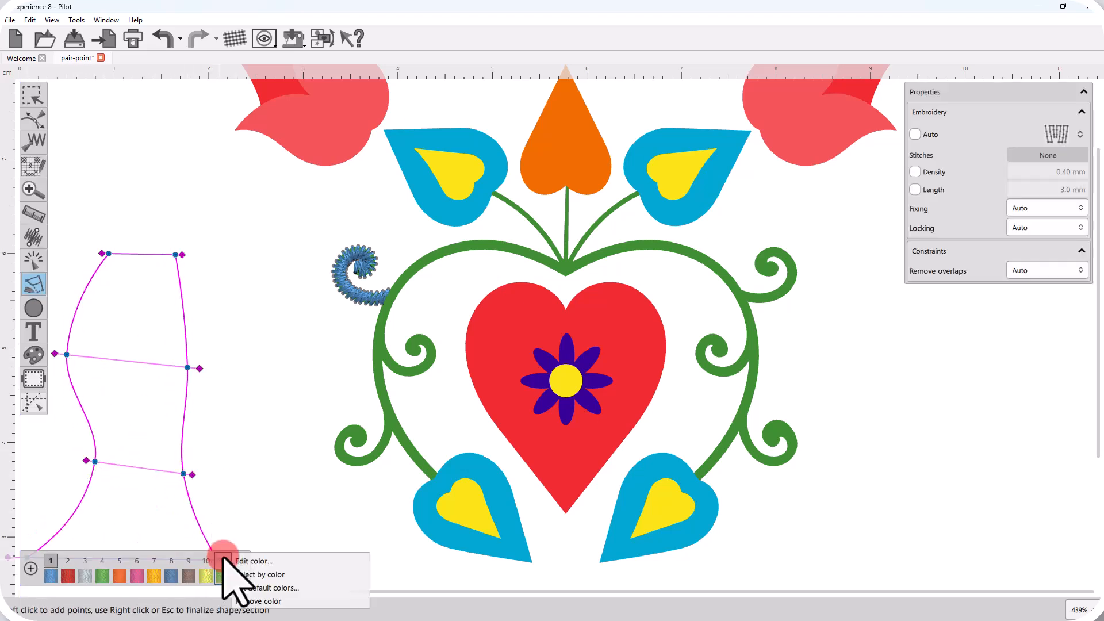
right_click(247, 512)
right_click(247, 510)
left_click(268, 485)
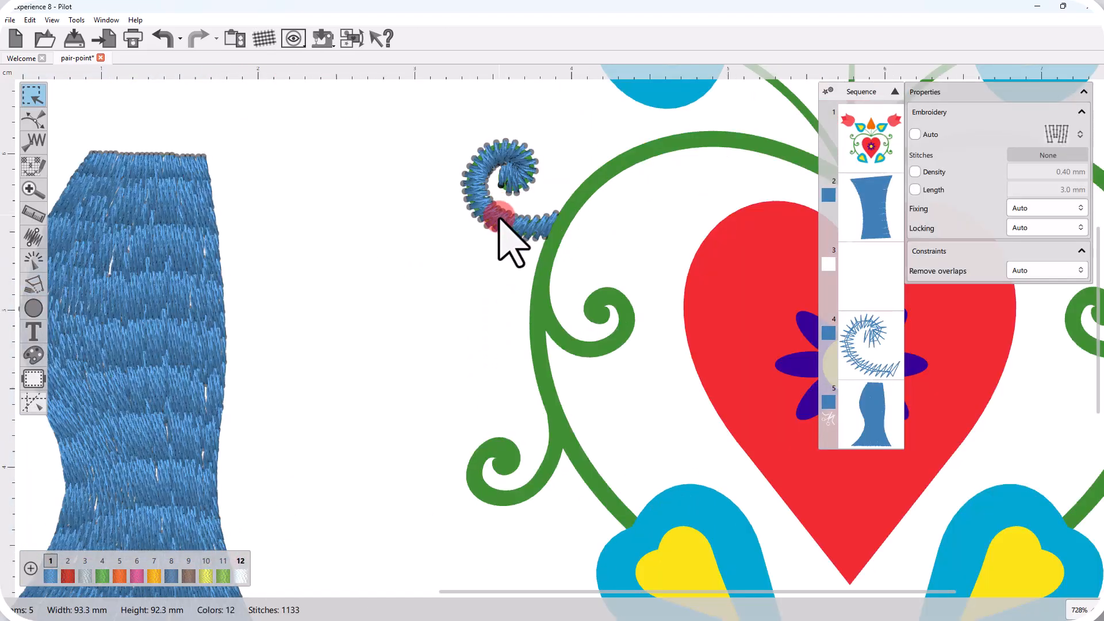
- Select the satin scroll and the vase-like piping shape in turn to compare their embroidery properties, and clear the selection
left_click(499, 216)
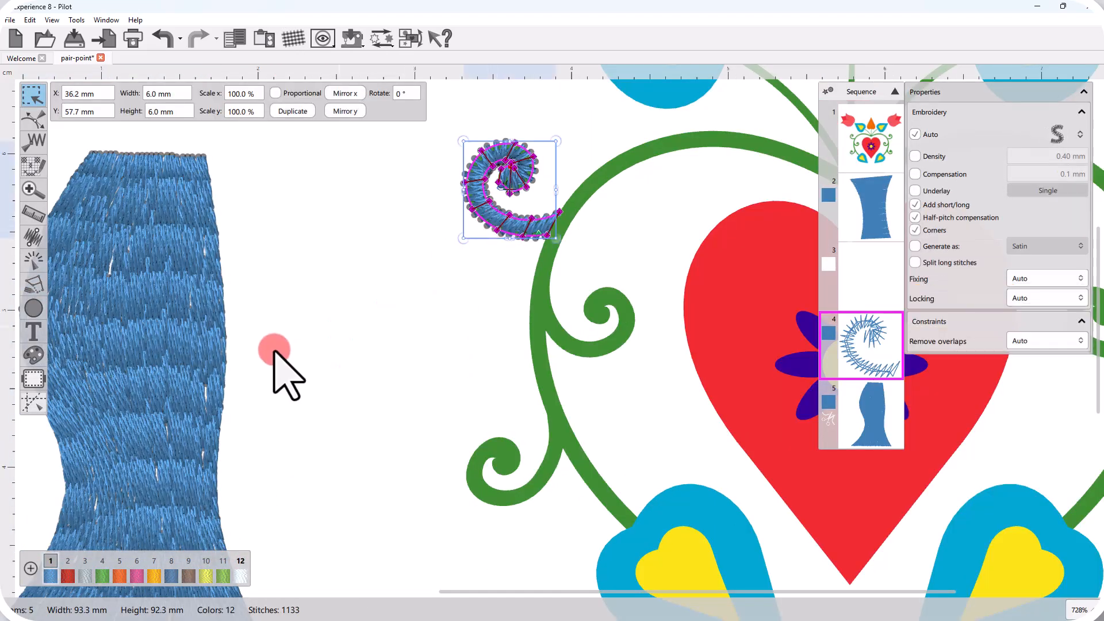
left_click(168, 320)
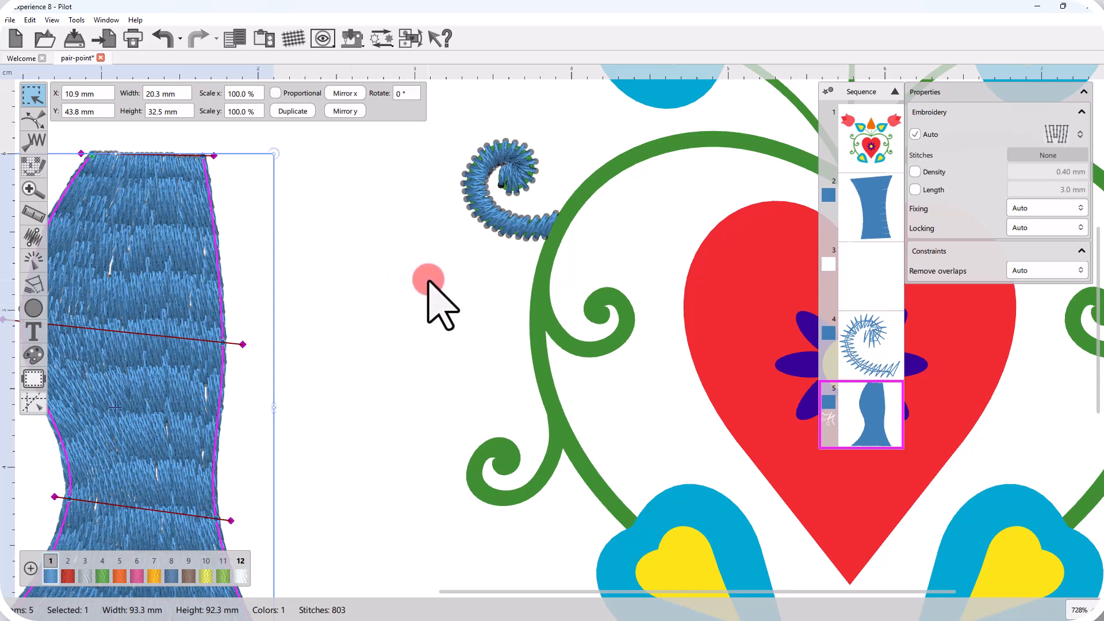
left_click(383, 300)
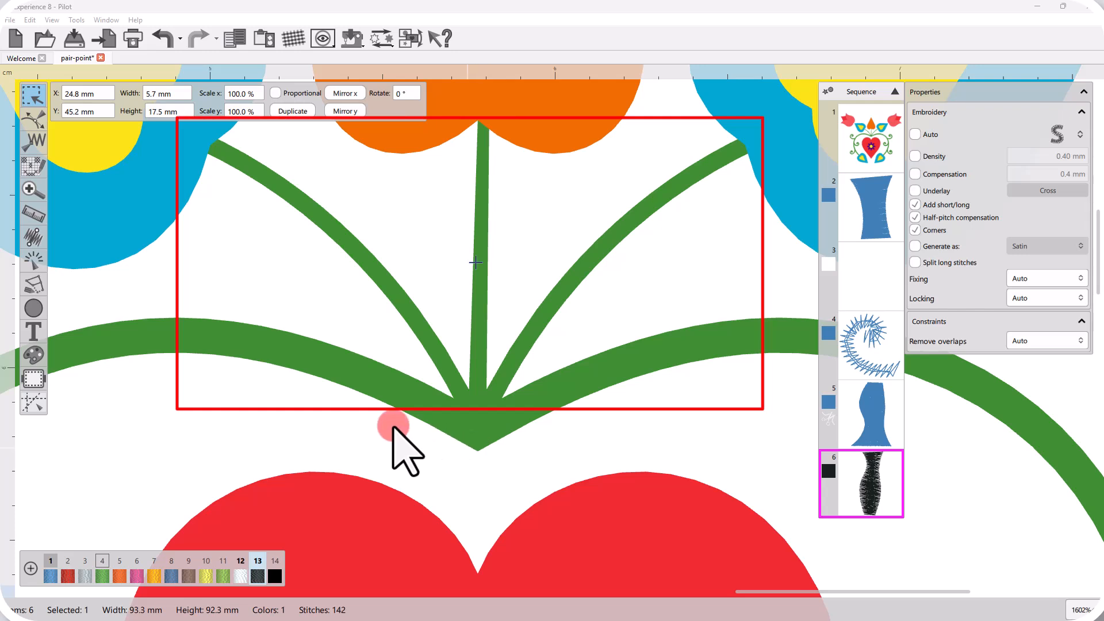
- Trace the left thin green stem with Pair-point digitize, placing five point pairs from the junction up to the blue petal, and end the section
left_click(34, 283)
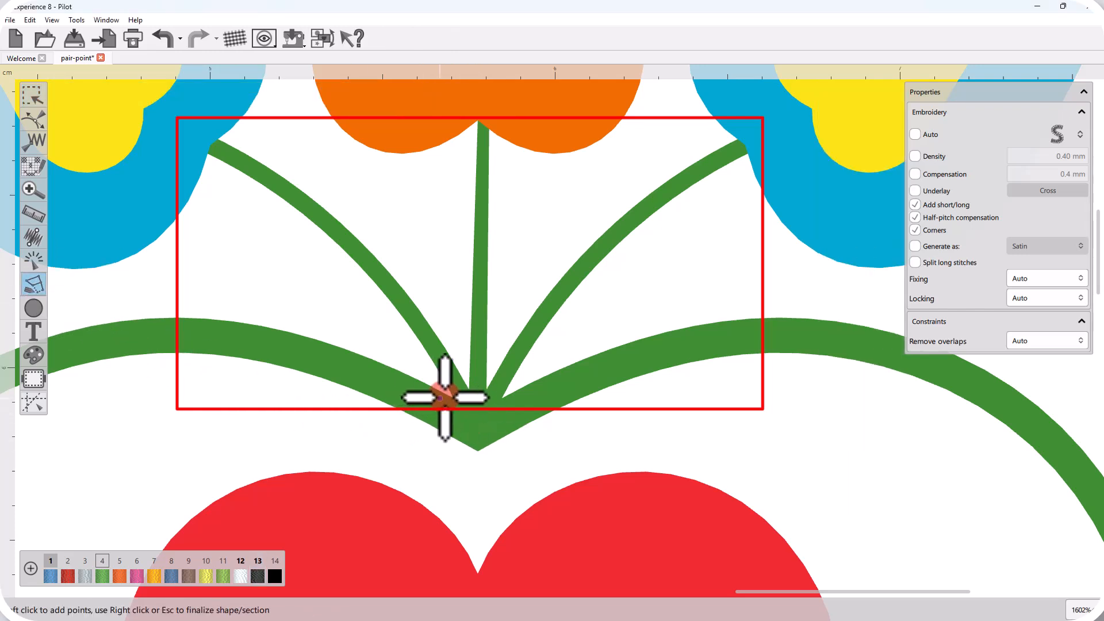
left_click(465, 383)
left_click(469, 390)
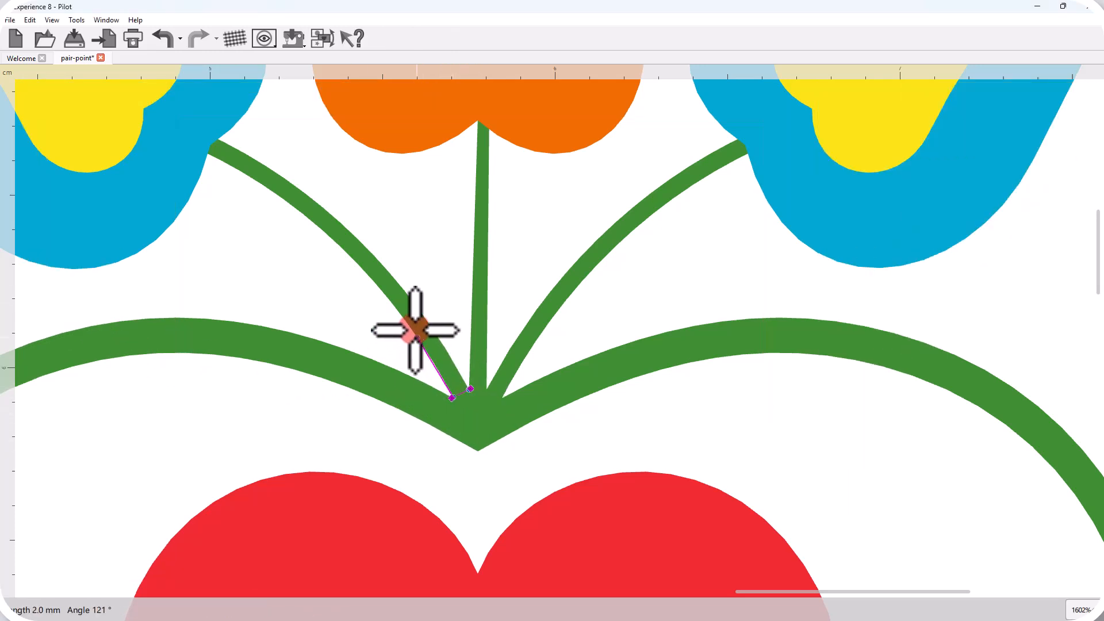
left_click(428, 319)
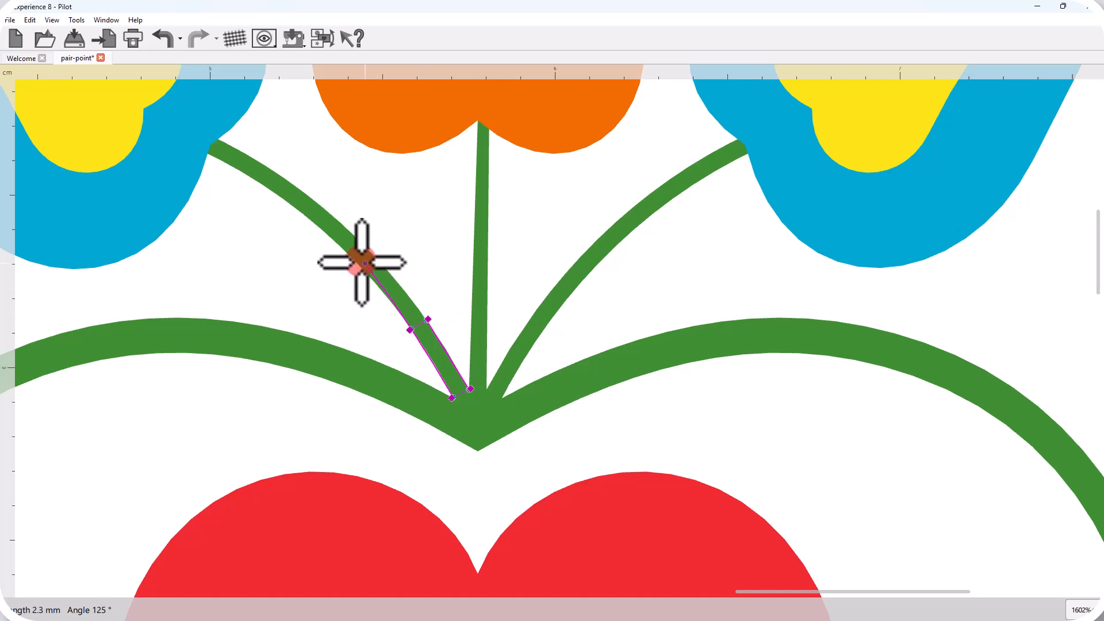
left_click(353, 259)
left_click(369, 248)
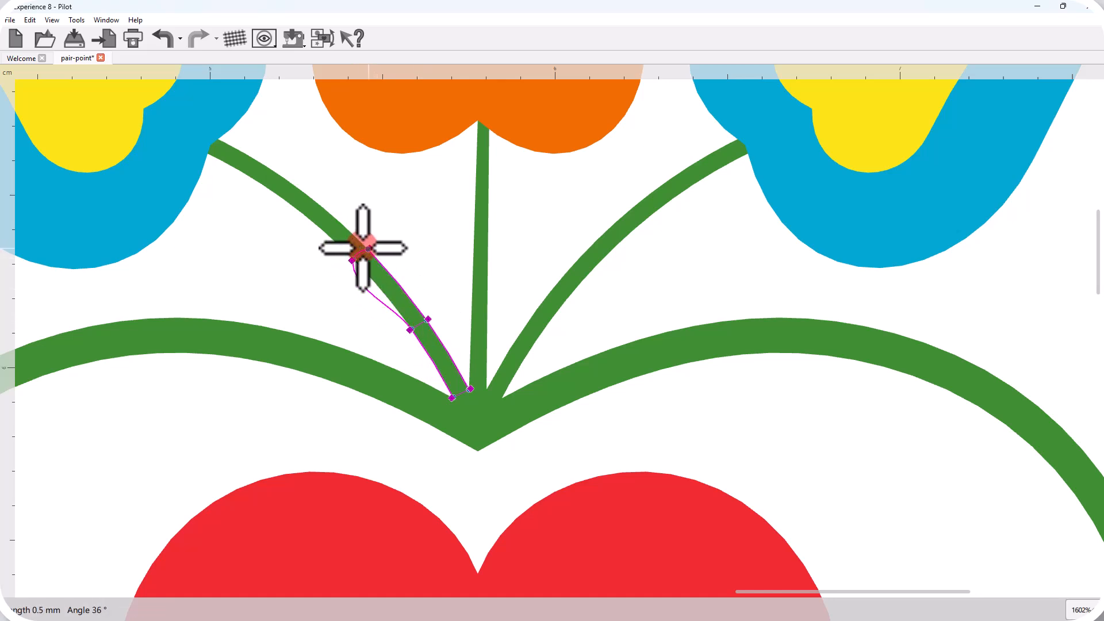
left_click(290, 205)
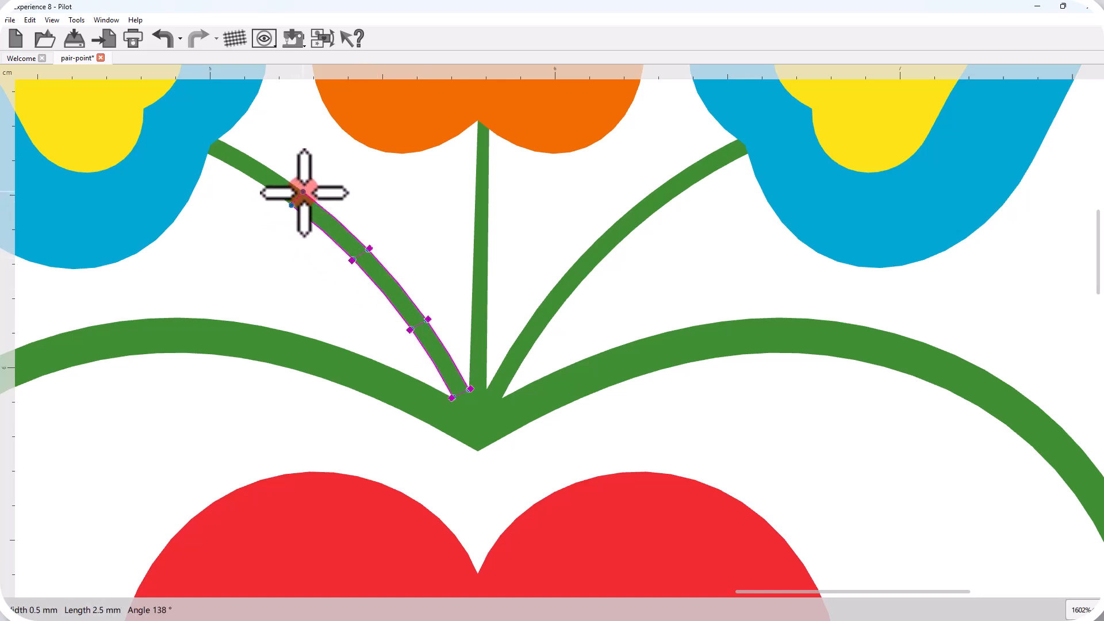
left_click(304, 191)
left_click(202, 151)
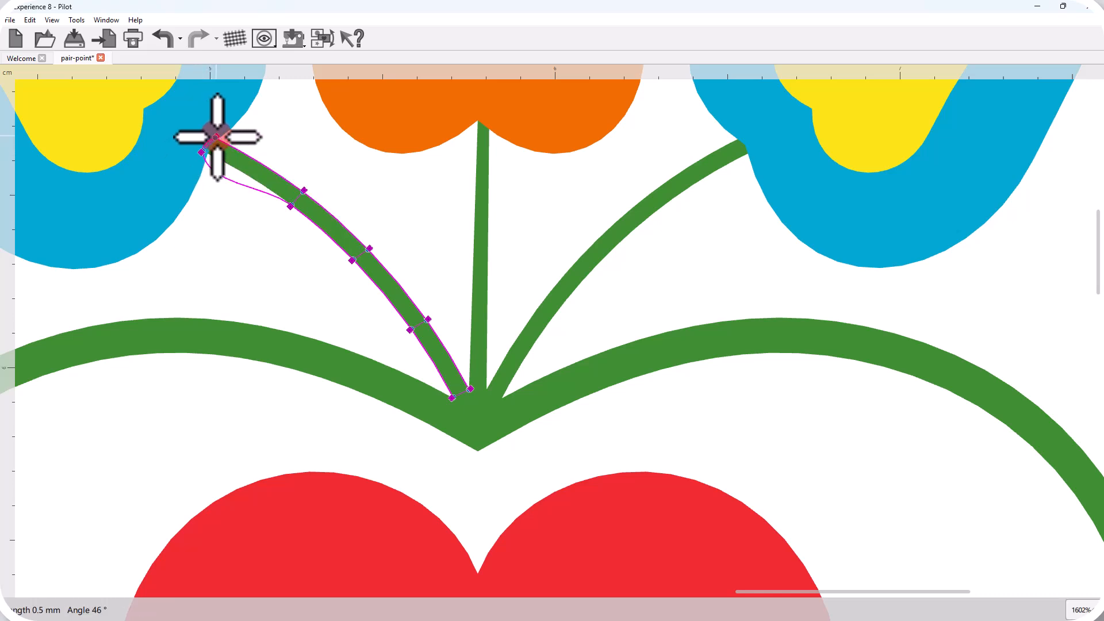
left_click(216, 137)
right_click(216, 137)
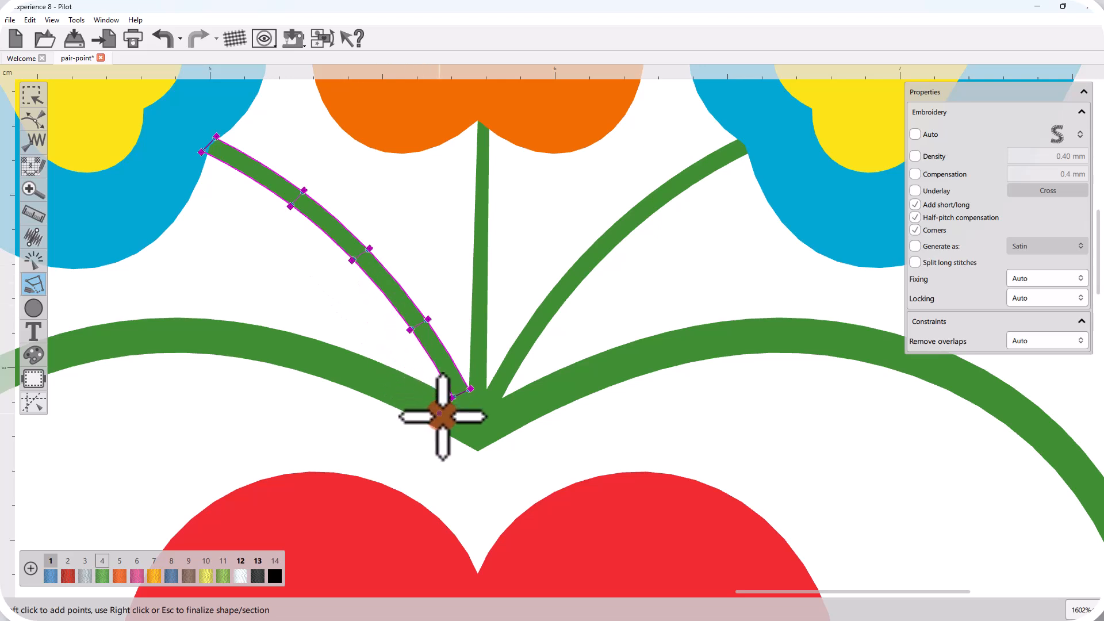
- Digitize the middle green stem as a second section with five point pairs from the junction up to the orange petal
left_click(469, 389)
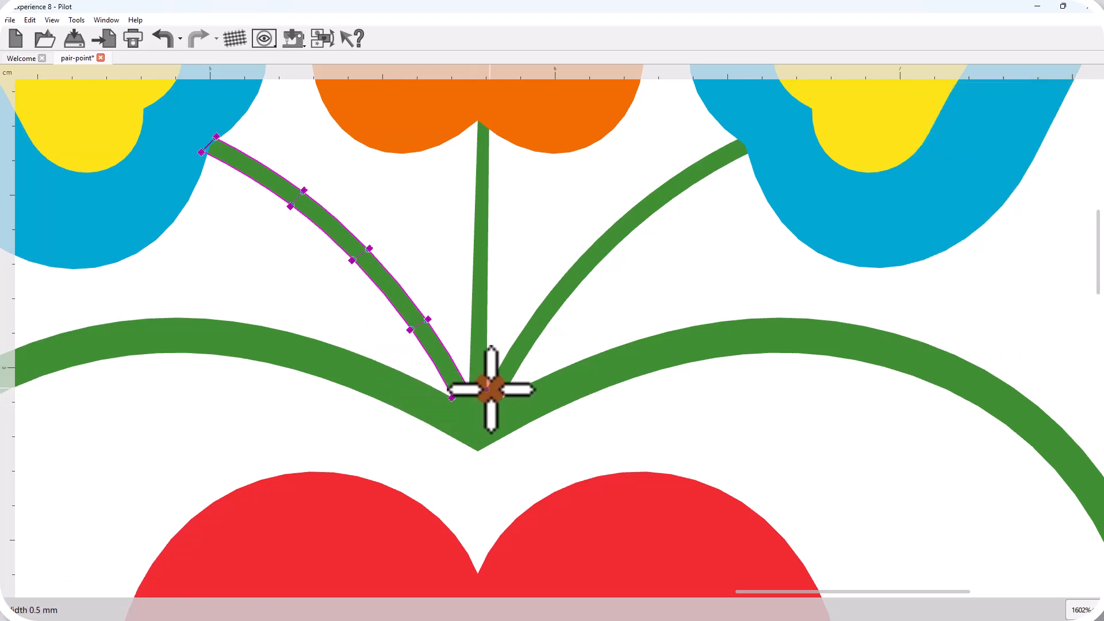
left_click(489, 389)
left_click(479, 306)
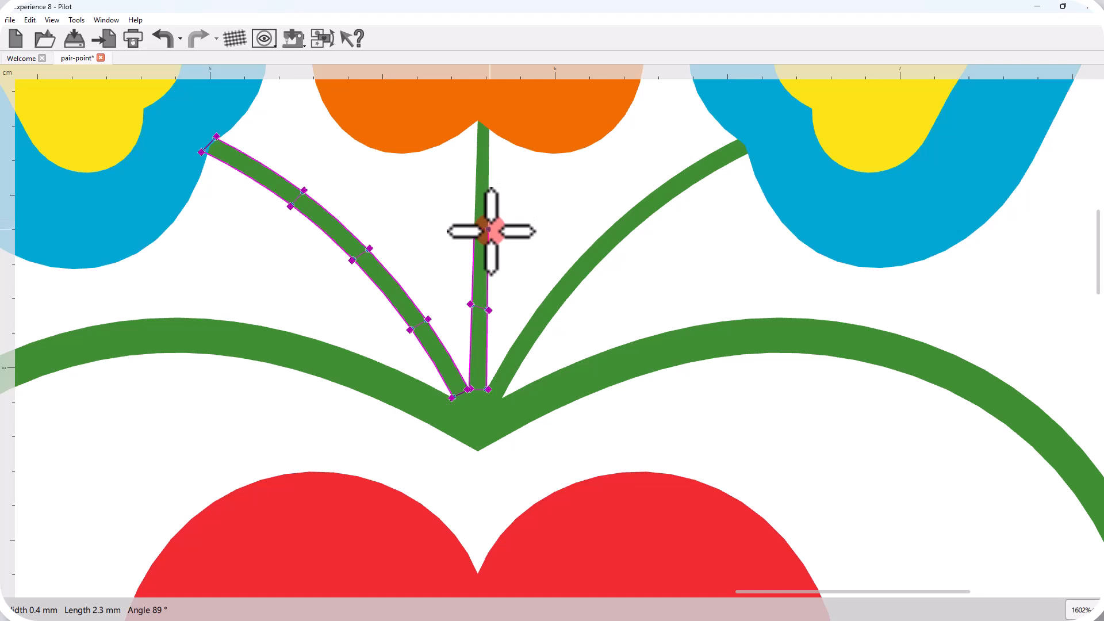
left_click(488, 230)
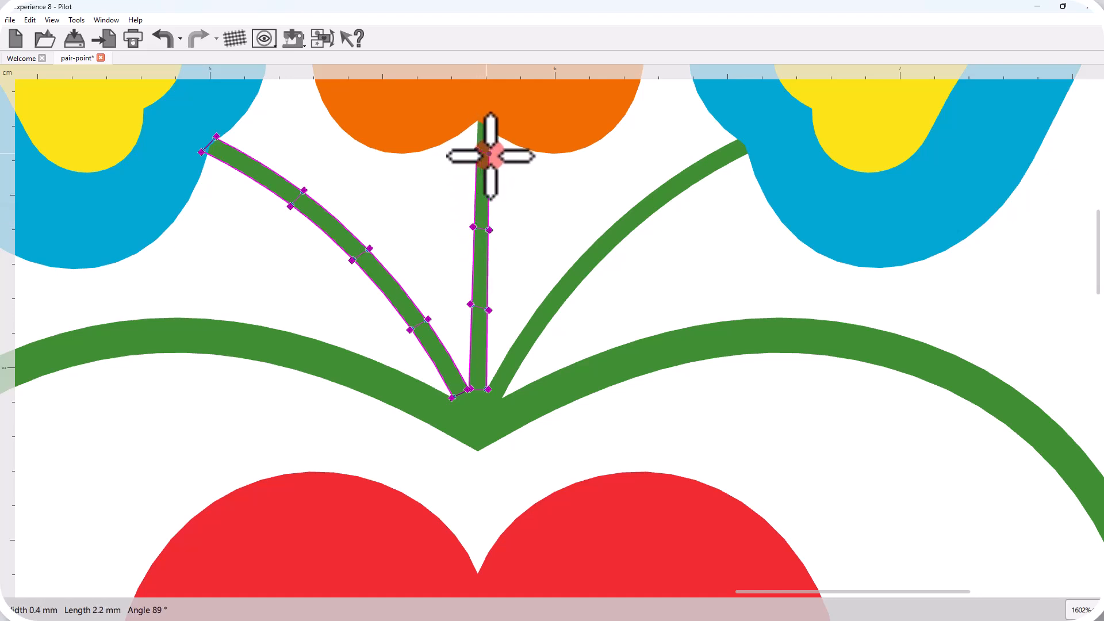
left_click(490, 155)
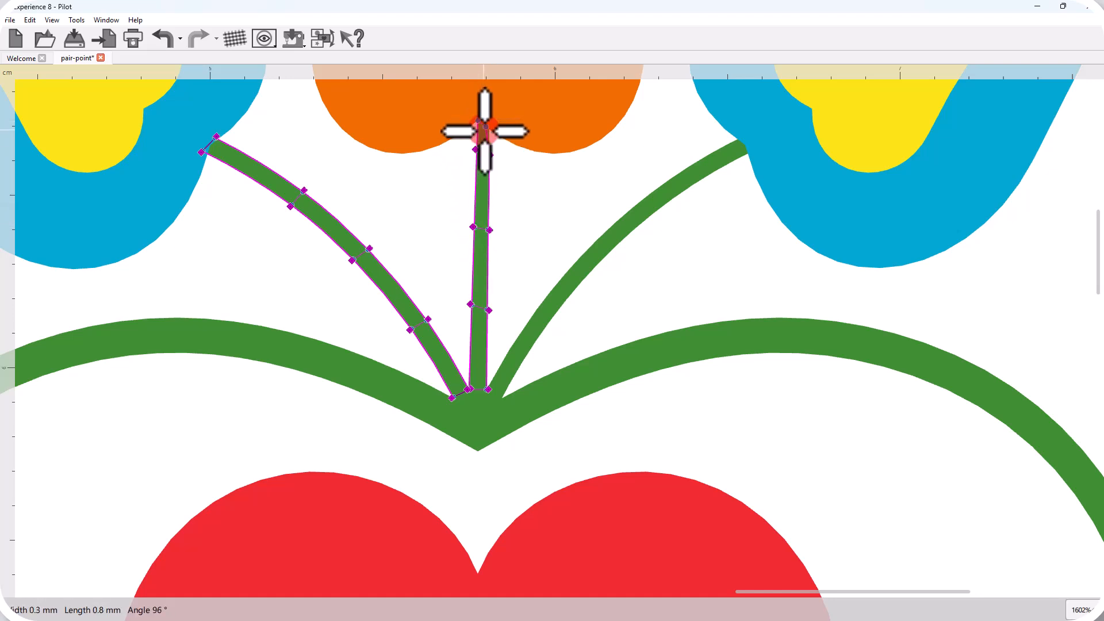
left_click(489, 129)
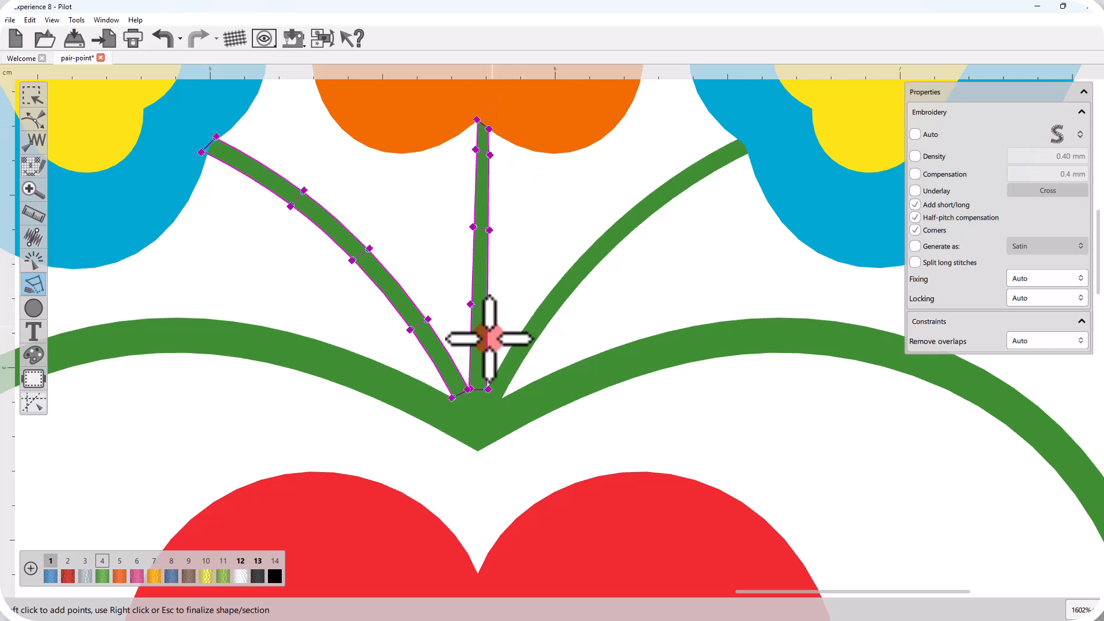
- Start a third section on the right green stem, placing three point pairs from the junction to about its middle
left_click(488, 391)
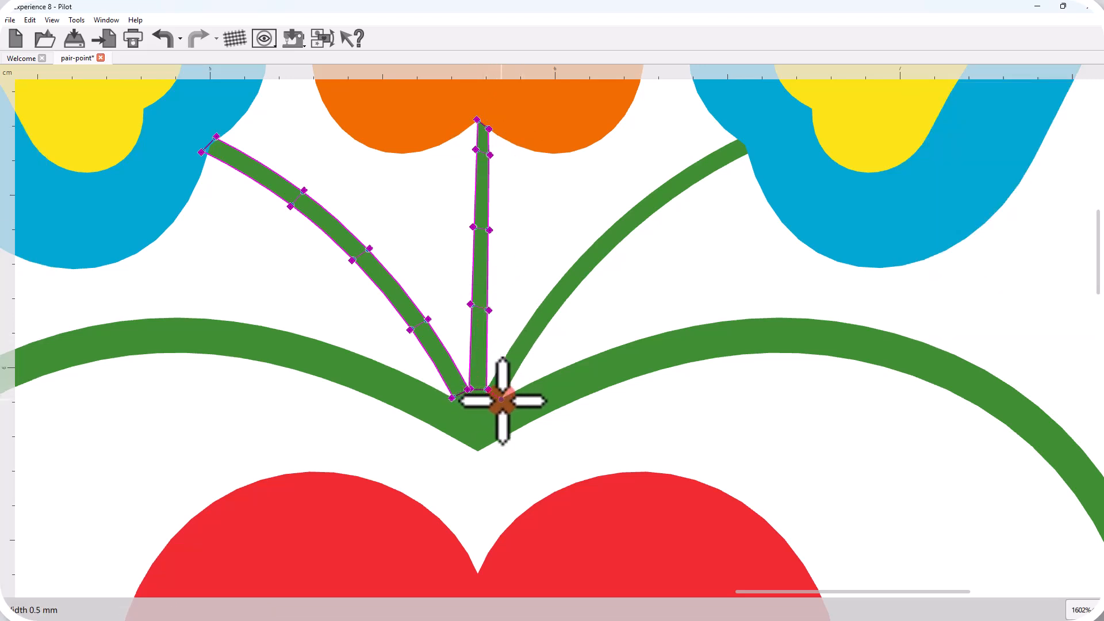
left_click(502, 401)
left_click(516, 339)
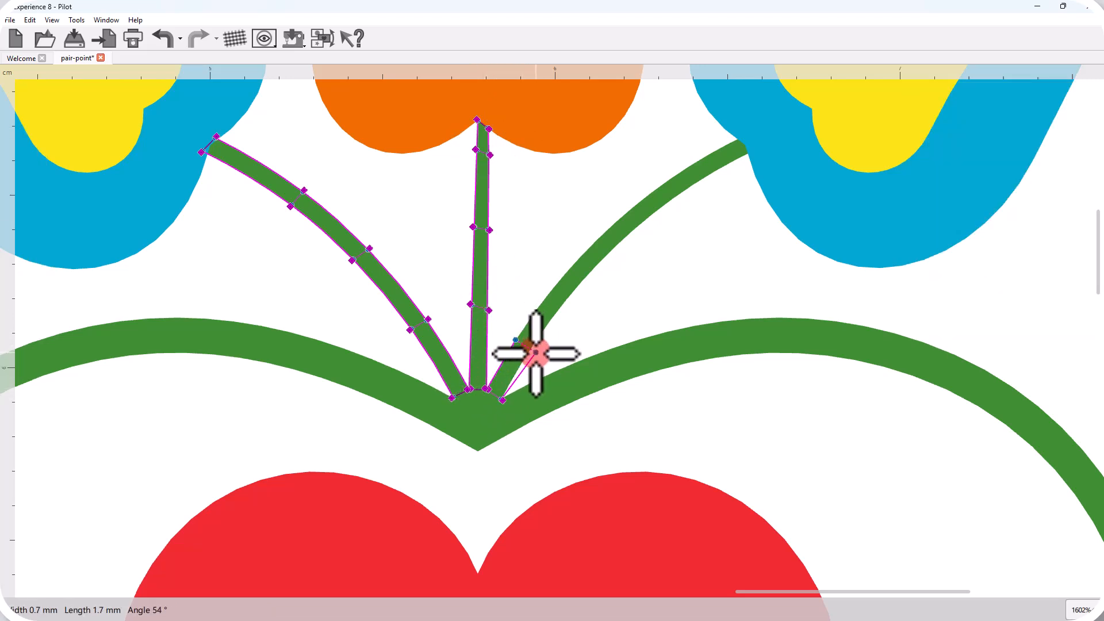
left_click(529, 352)
left_click(571, 265)
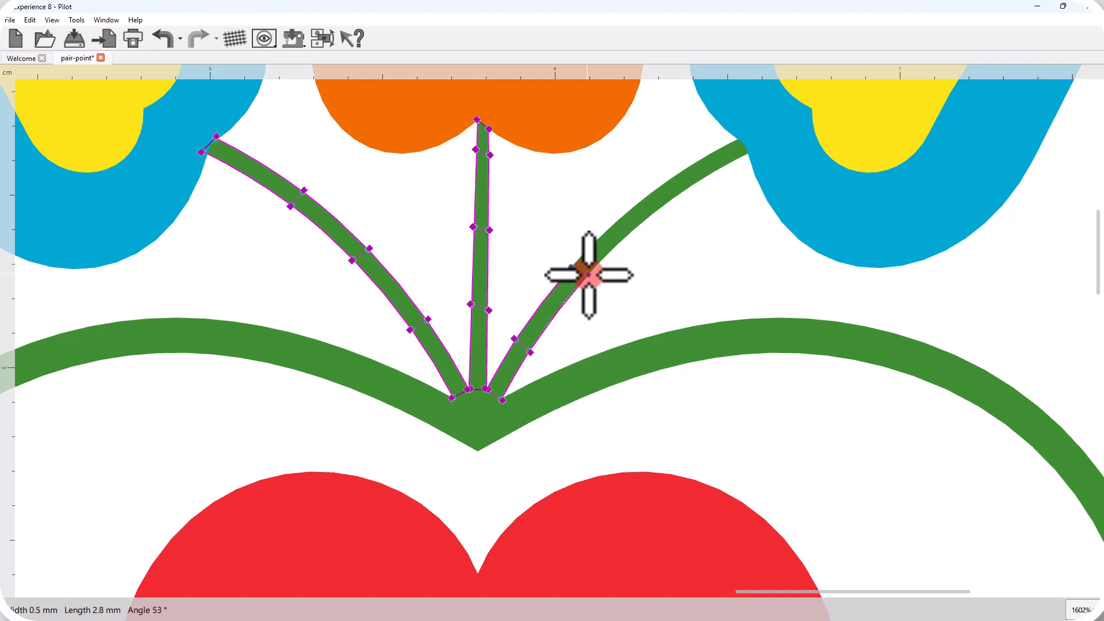
left_click(583, 282)
- Continue the right stem with three more point pairs up to the blue petal and finalize the three-section satin shape
left_click(617, 221)
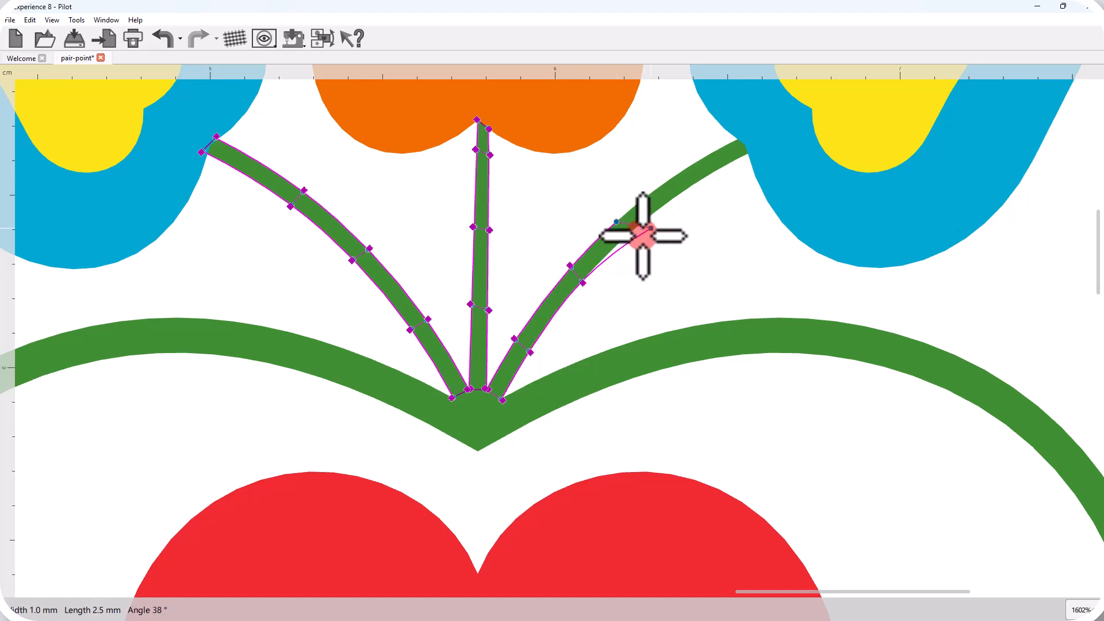
left_click(627, 237)
left_click(676, 173)
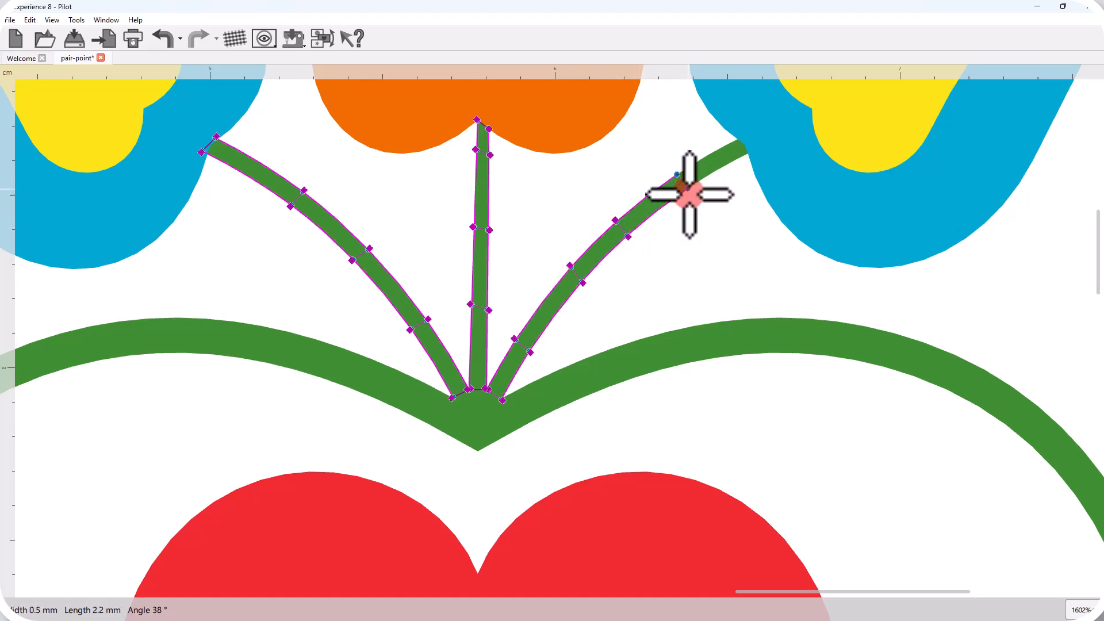
left_click(686, 190)
left_click(736, 140)
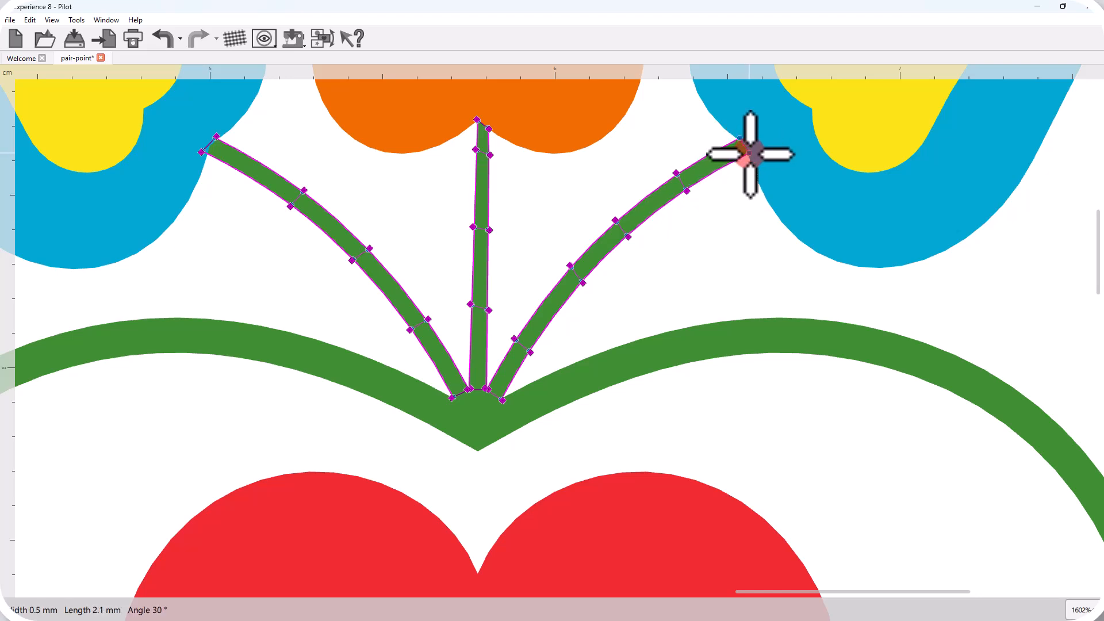
left_click(750, 153)
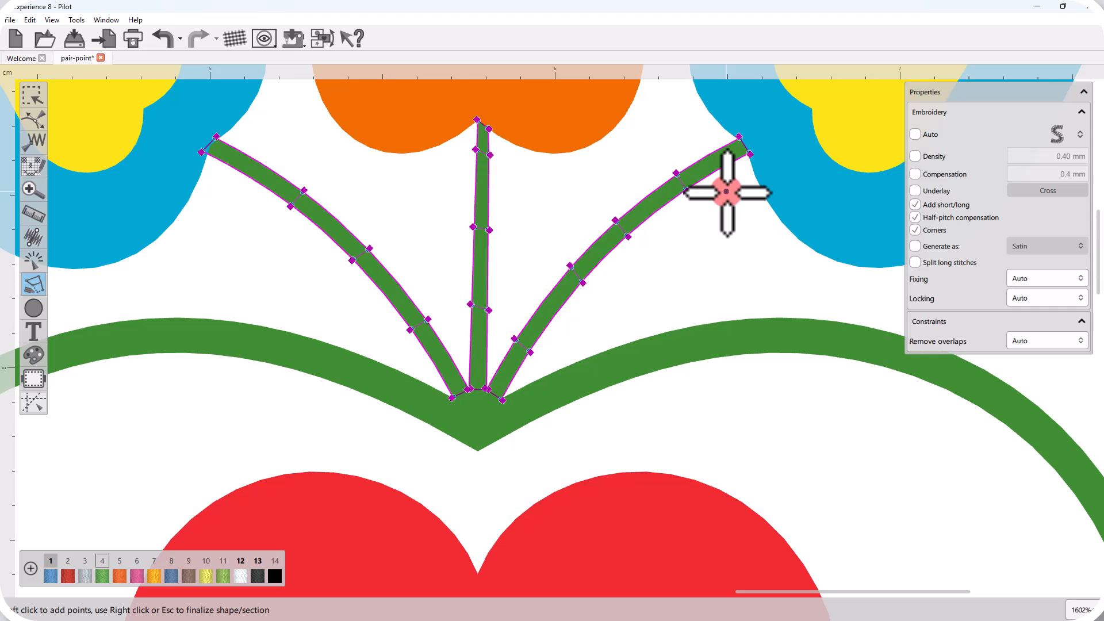
right_click(727, 192)
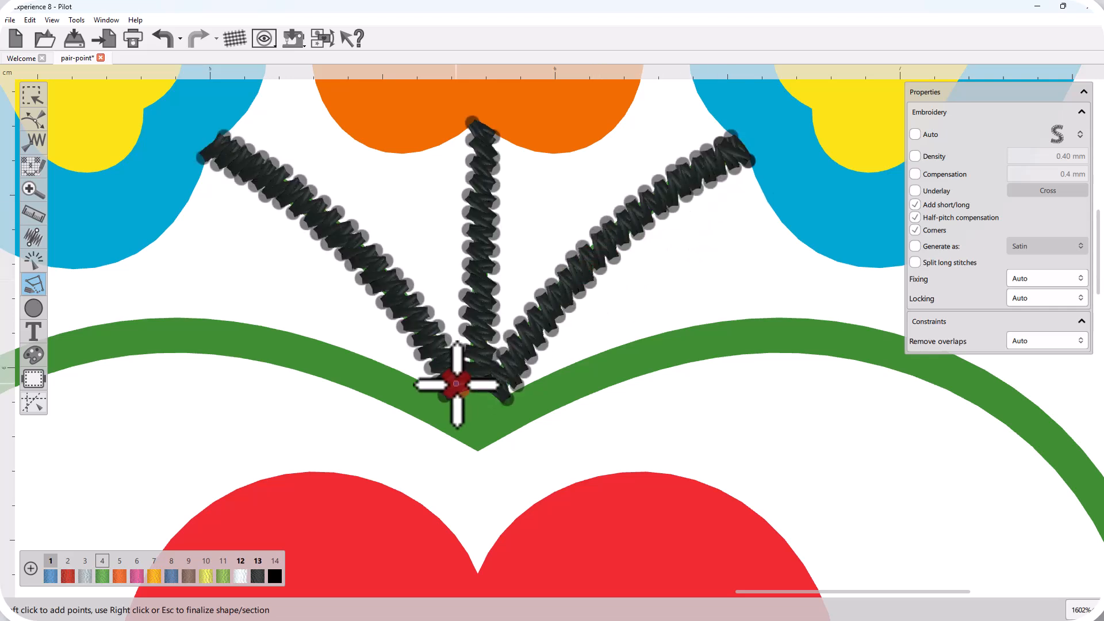
- Start a pair-point shape on the left petal's blue border, placing four point pairs from the stem end along its upper side
scroll(468, 419, "down", 5)
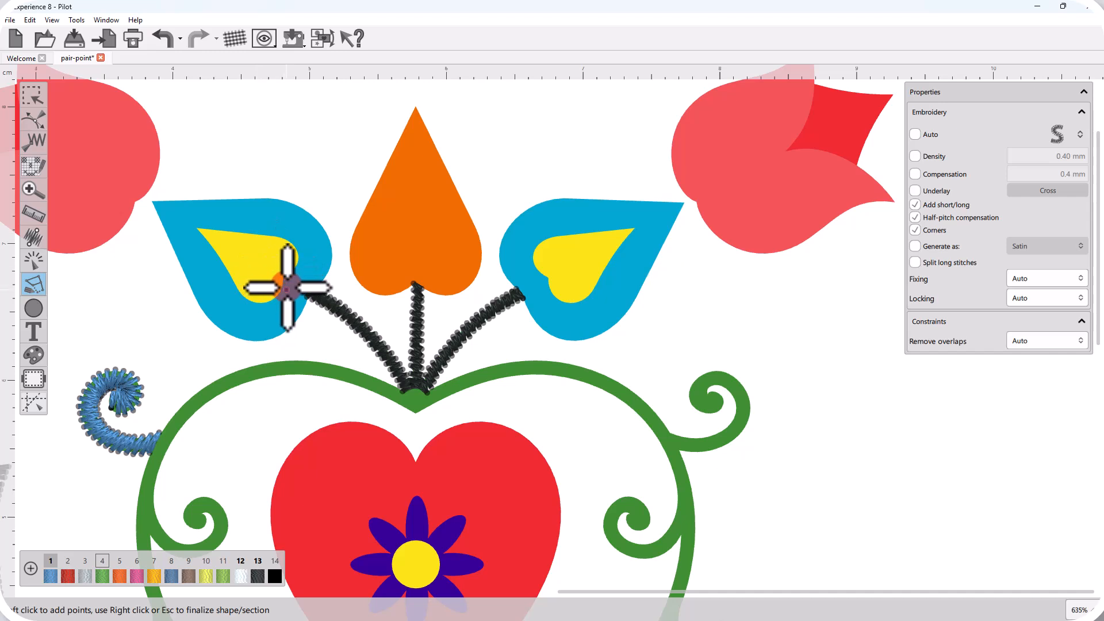
left_click_drag(287, 282, 312, 297)
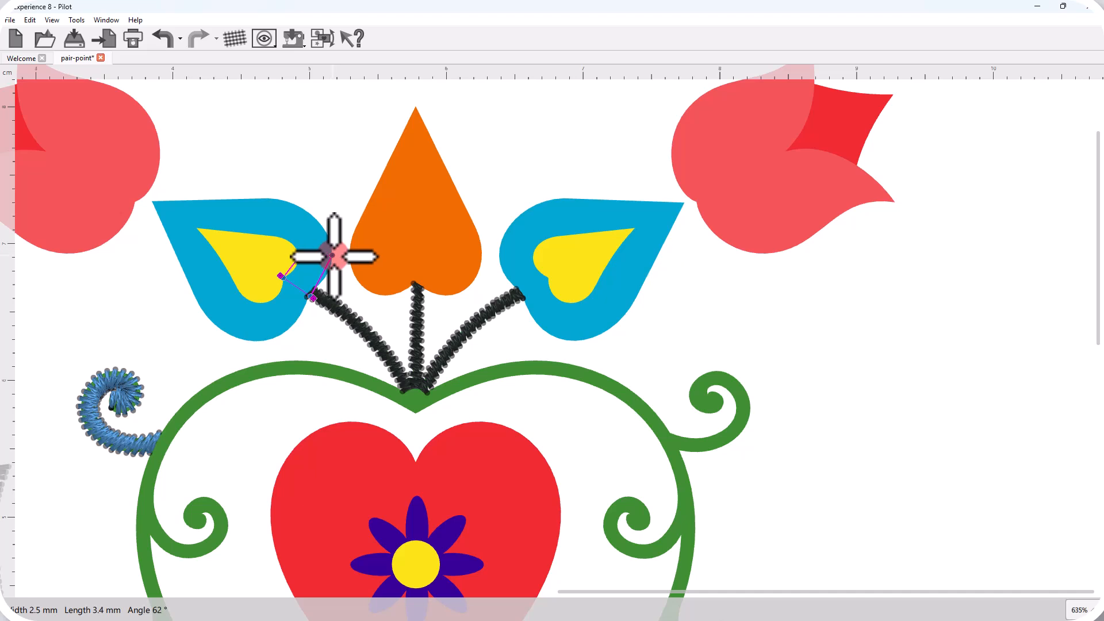
left_click(334, 255)
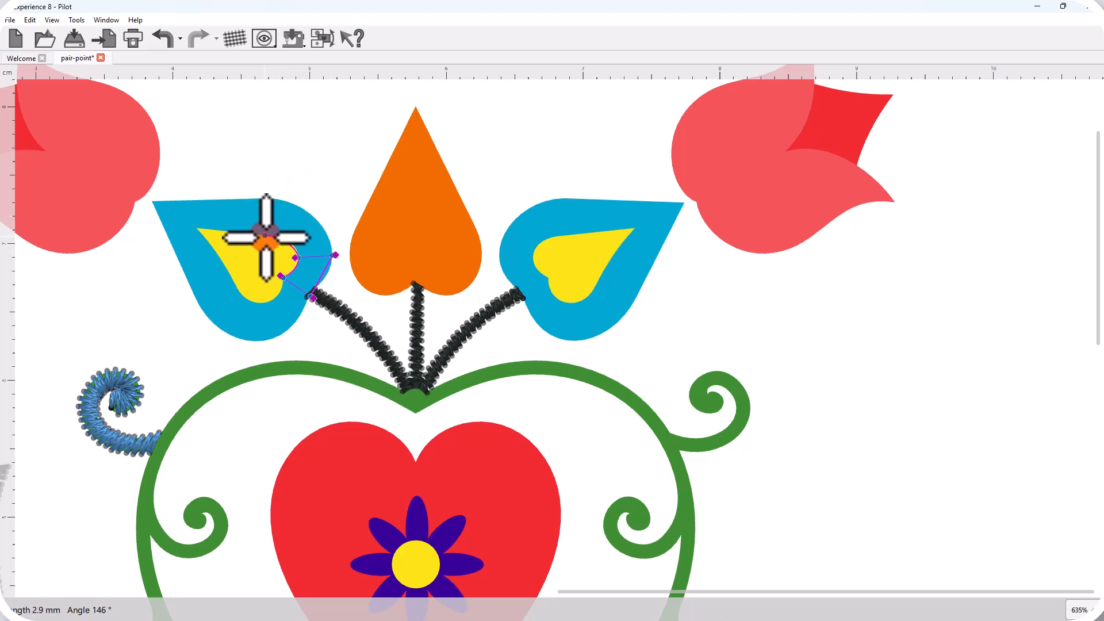
left_click(265, 236)
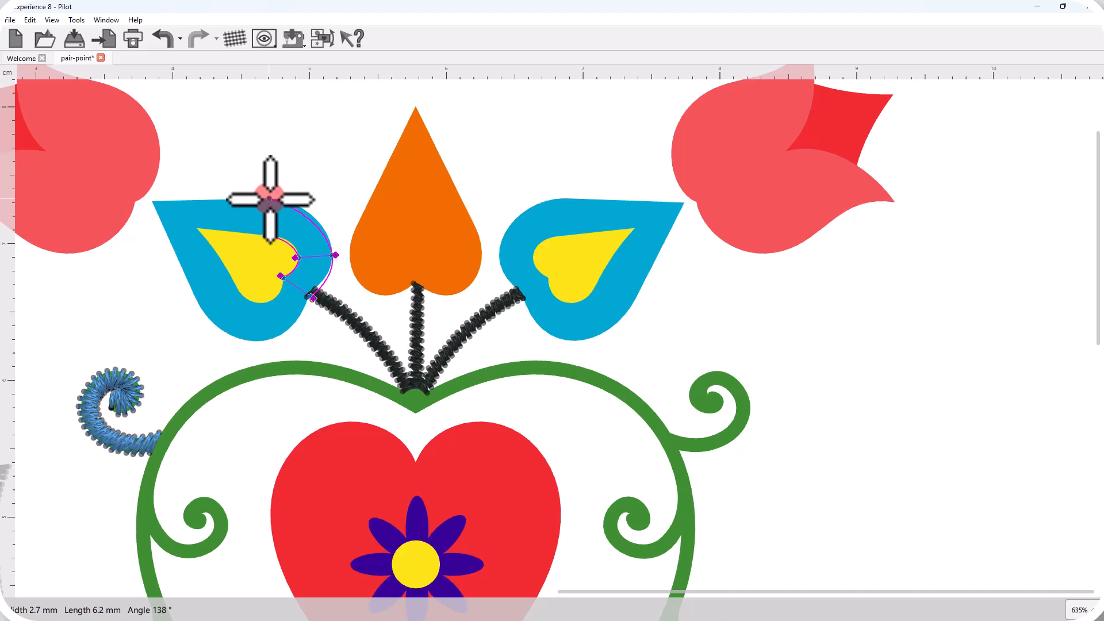
left_click(269, 197)
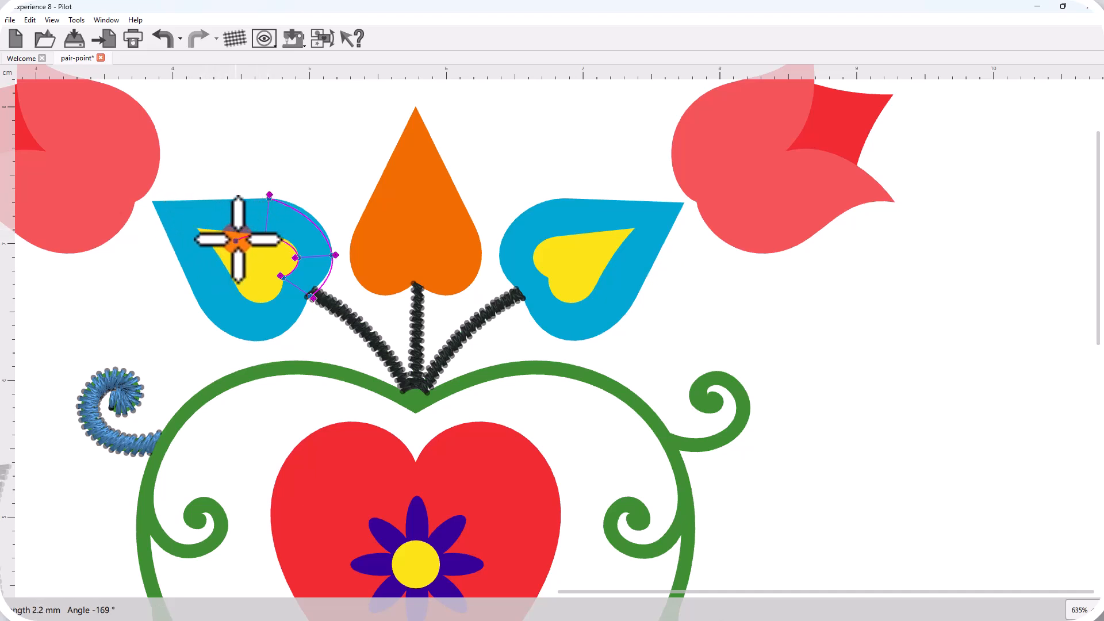
left_click(229, 198)
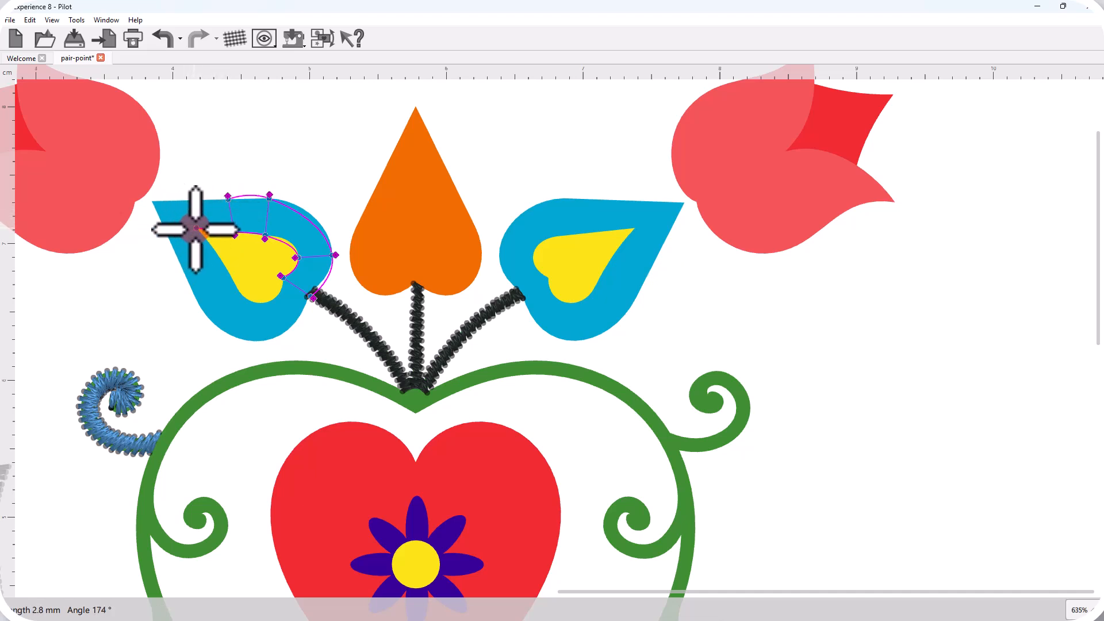
- Add a corner point pair at the left petal's pointed tip, from the yellow inner tip to the blue outer tip
key("shift")
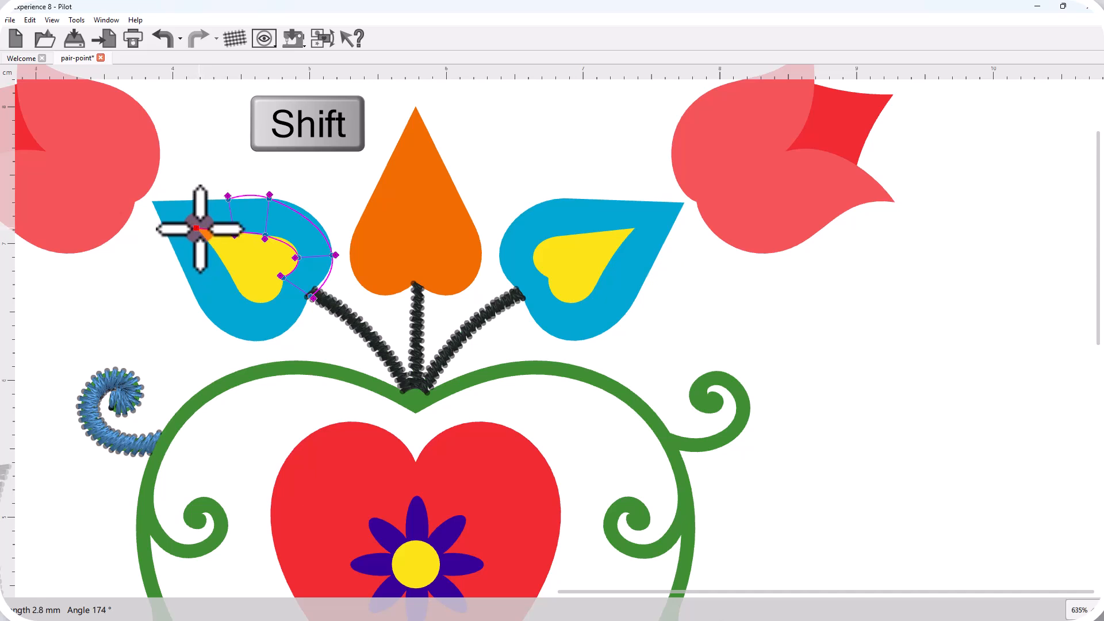
left_click(196, 228)
left_click(153, 200)
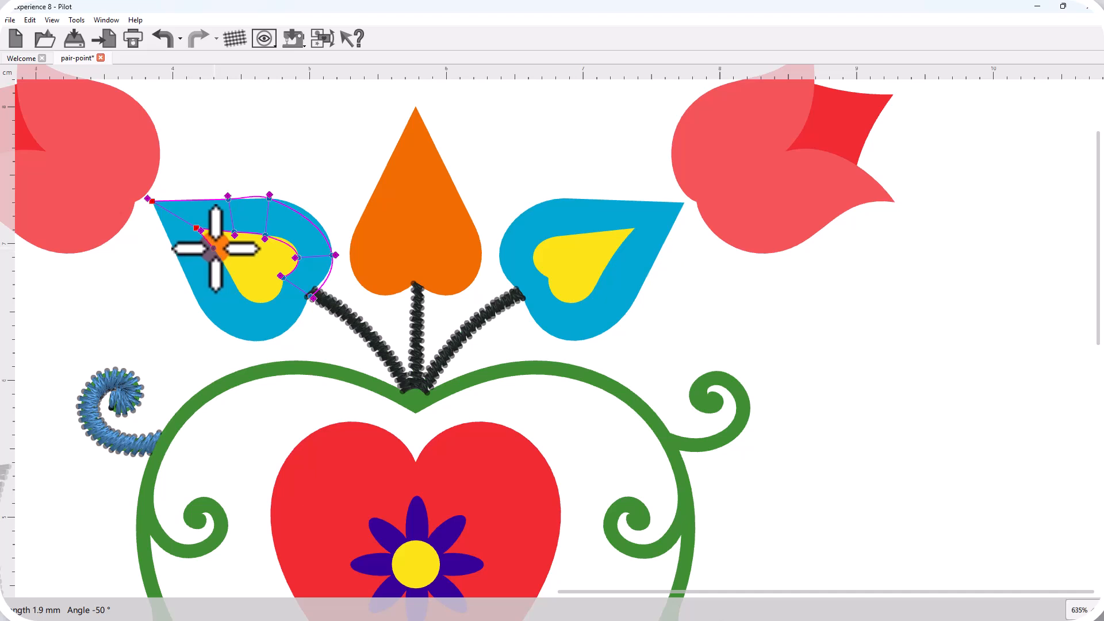
- Continue the left petal's border with point pairs along its lower side, redoing the pair at the bottom, and finalize the shape at the stem
left_click(214, 248)
left_click(177, 262)
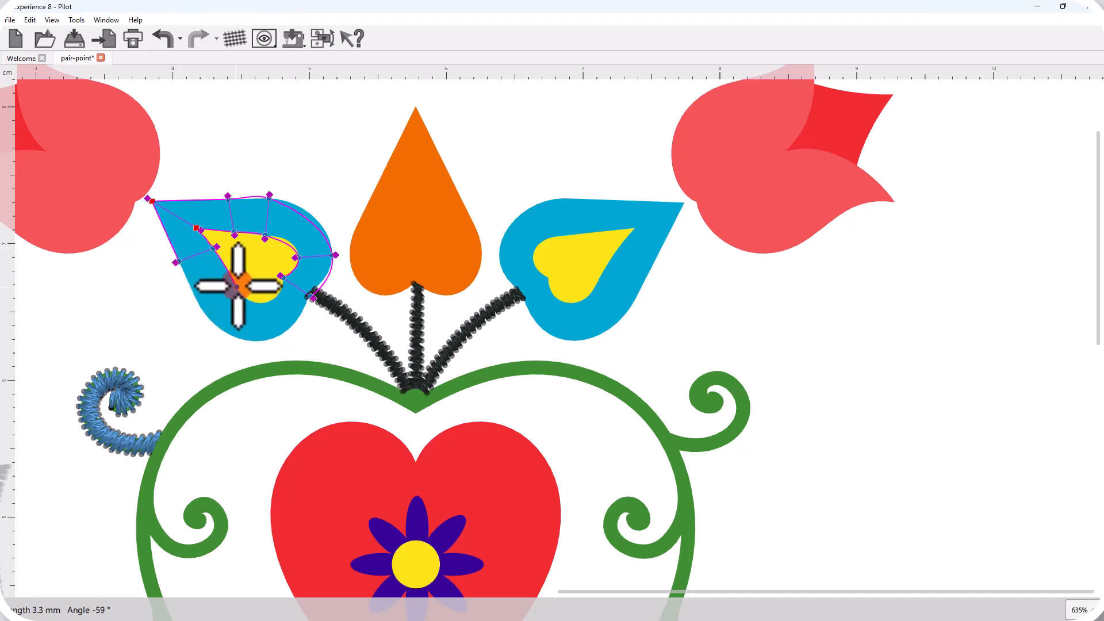
left_click(235, 281)
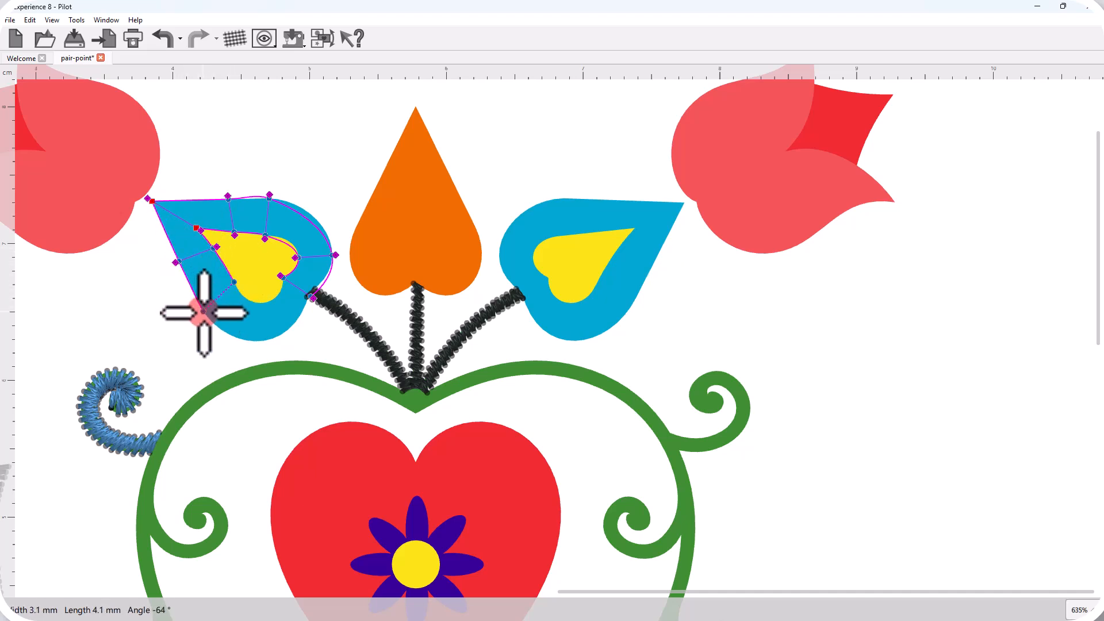
left_click(201, 313)
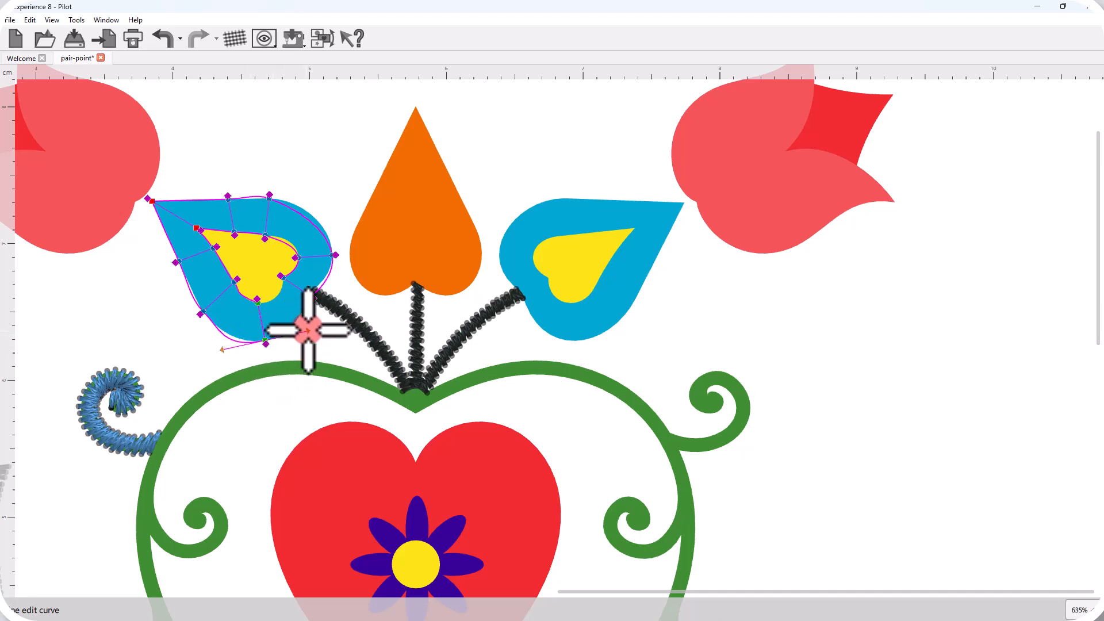
key("BackSpace")
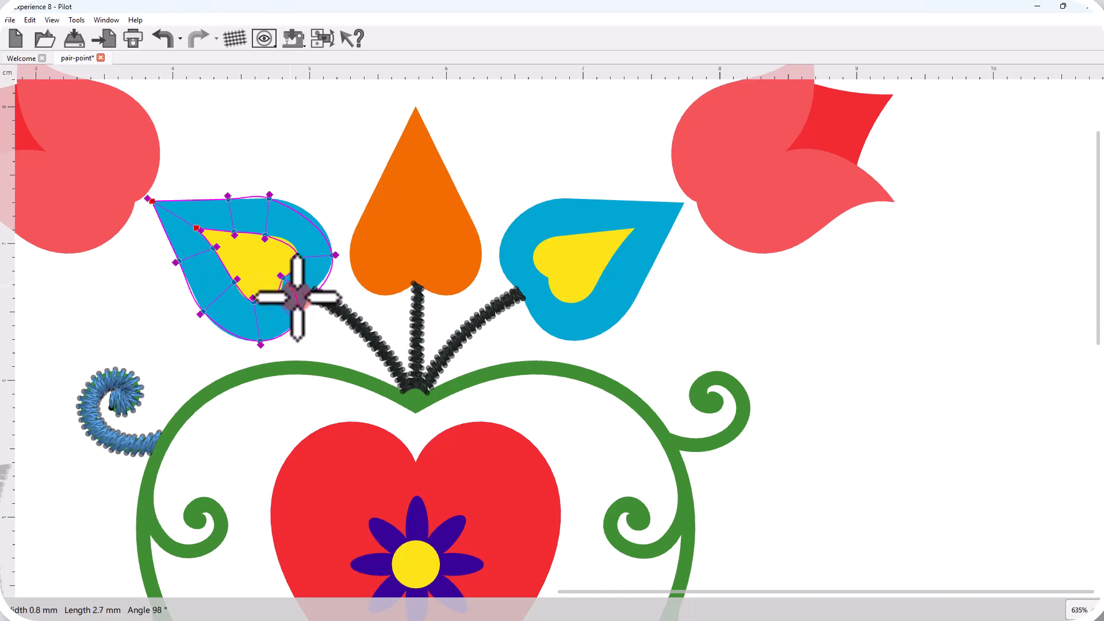
right_click(286, 315)
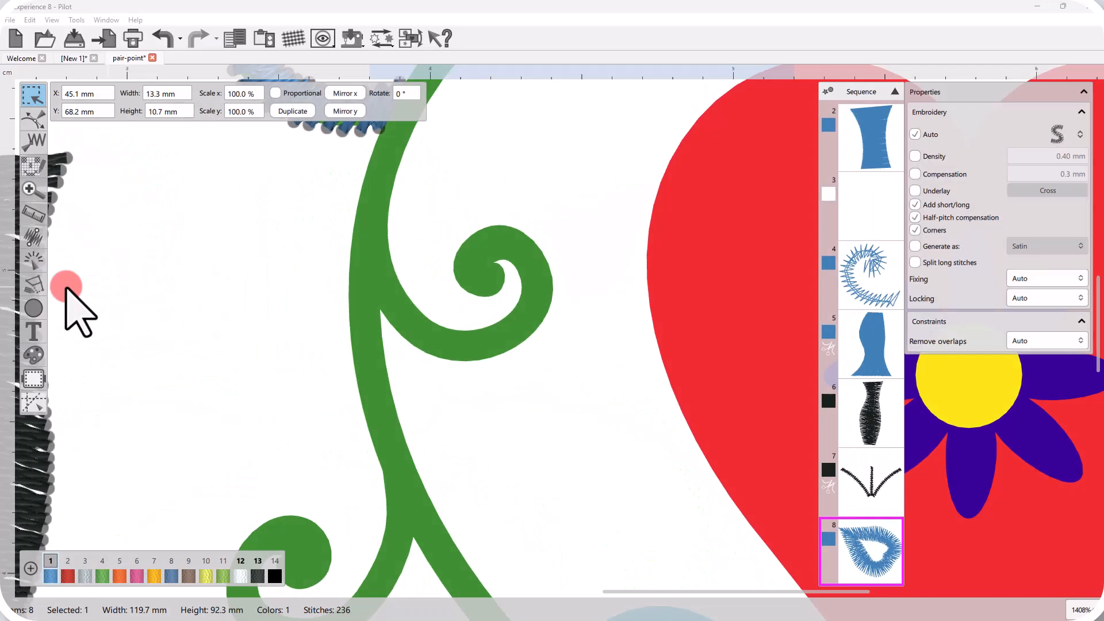
- Start a pair-point shape on the inner left green scroll, placing three point pairs from the main stem to the scroll's lowest point
left_click(33, 284)
left_click(387, 224)
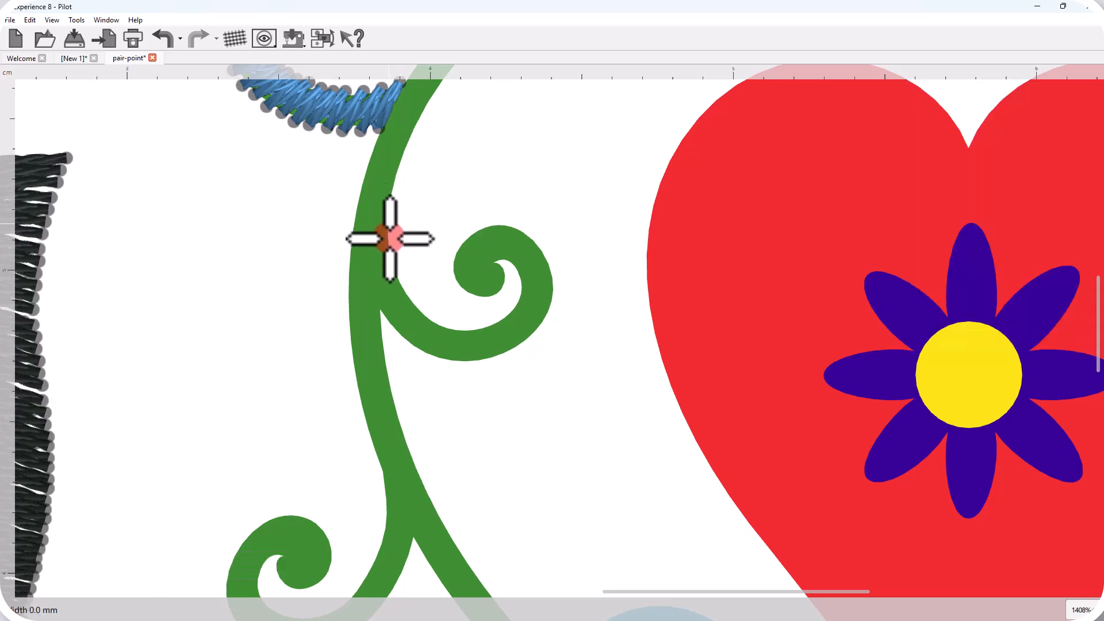
left_click(381, 309)
left_click(414, 304)
left_click(408, 343)
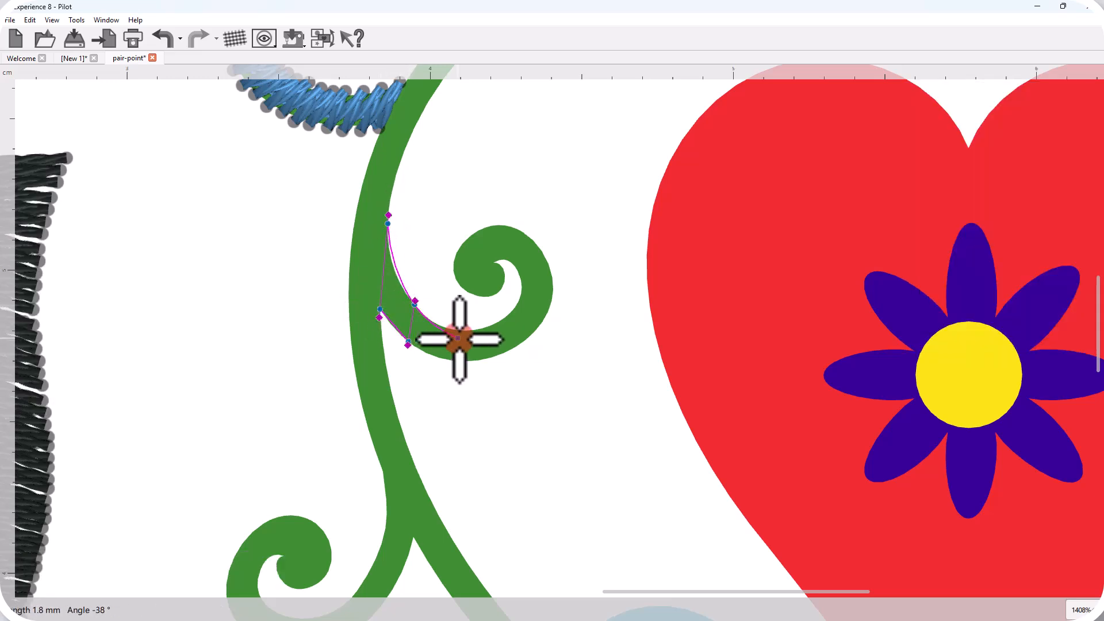
left_click(463, 332)
left_click(467, 363)
- Continue the inner left scroll with point pairs up its outer bend and around the curl to its inner end
left_click(517, 304)
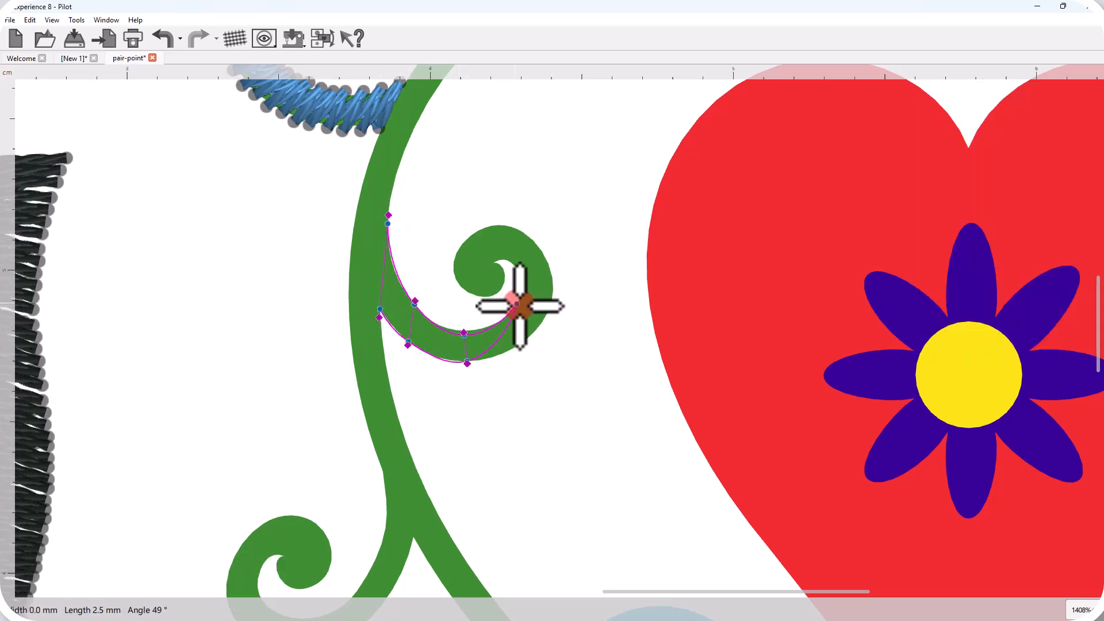
left_click(544, 322)
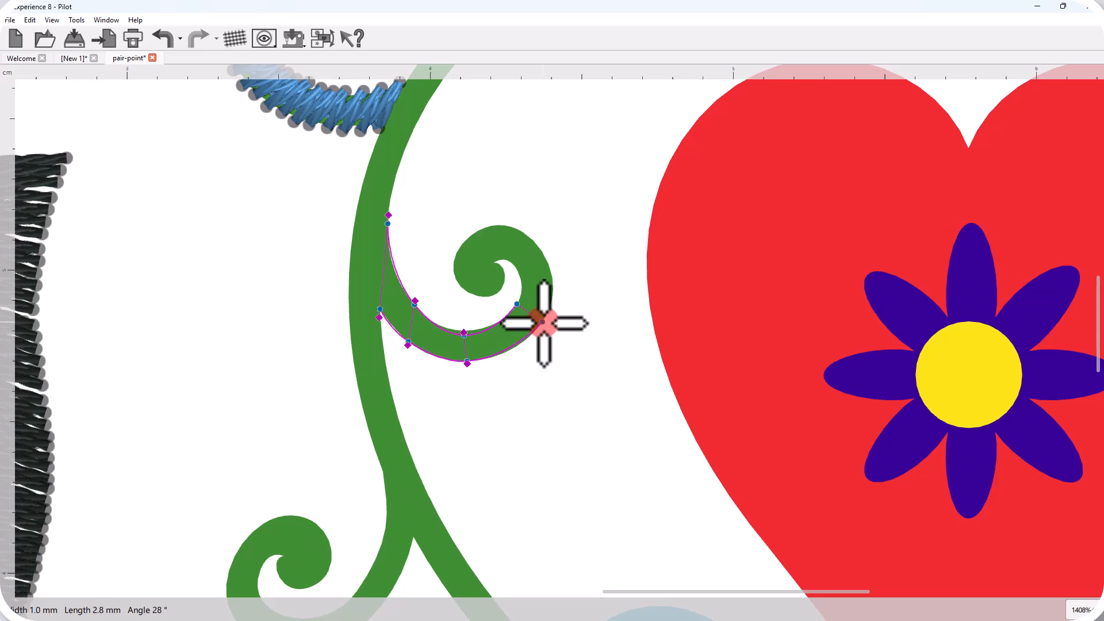
left_click(515, 275)
left_click(546, 253)
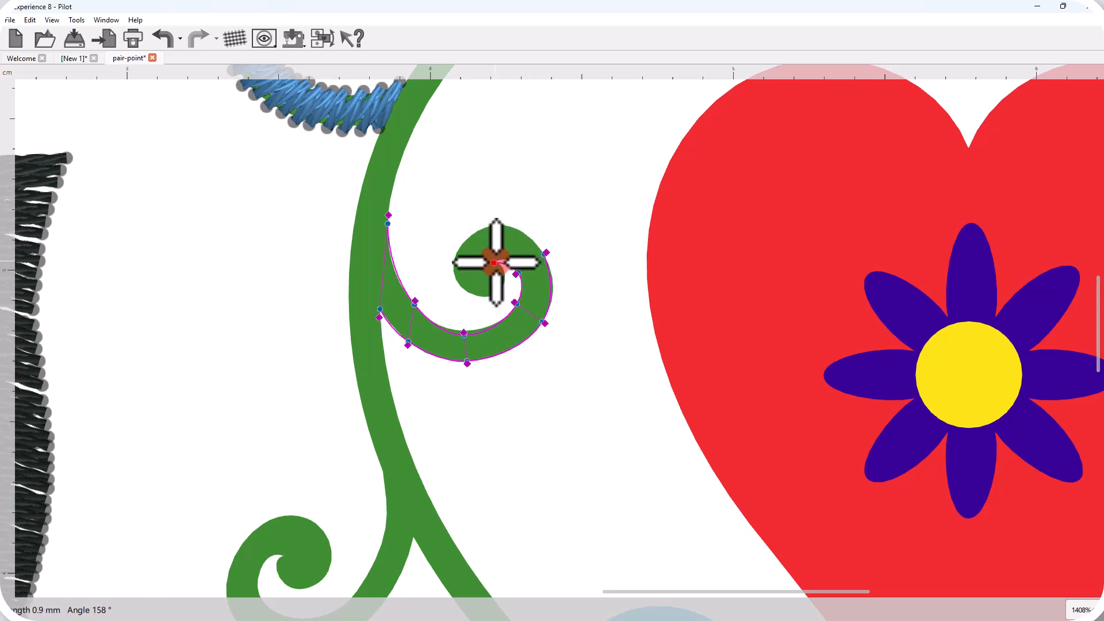
left_click(484, 225)
left_click(505, 277)
left_click(452, 262)
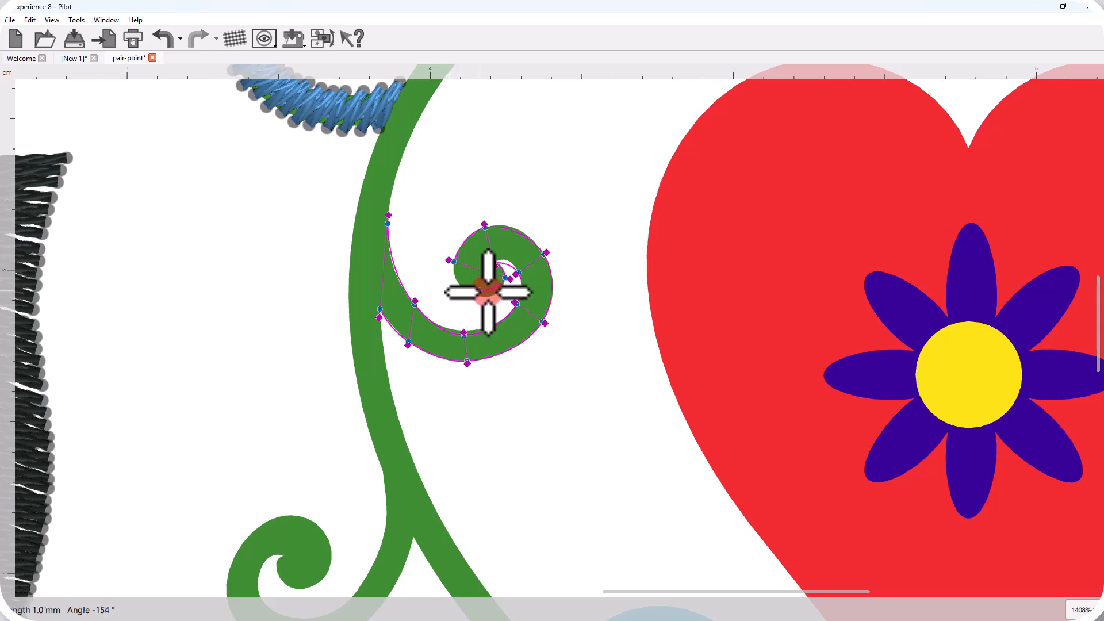
left_click(463, 291)
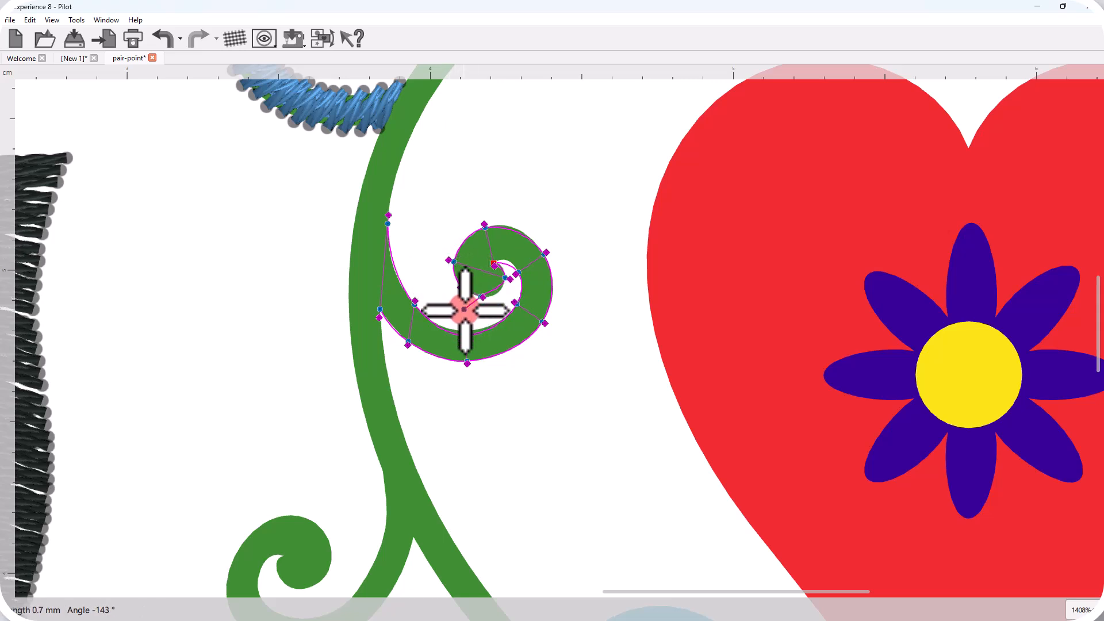
- Finalize the inner left scroll's satin shape and return to Rectangle selection with the shape selected
key("Return")
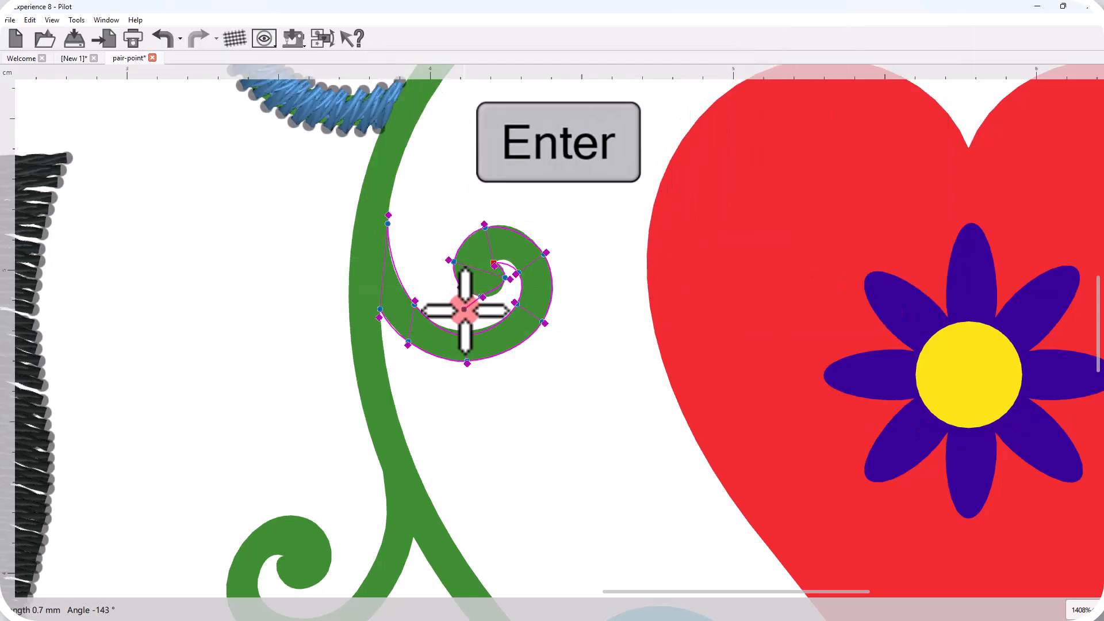
key("Escape")
right_click(464, 309)
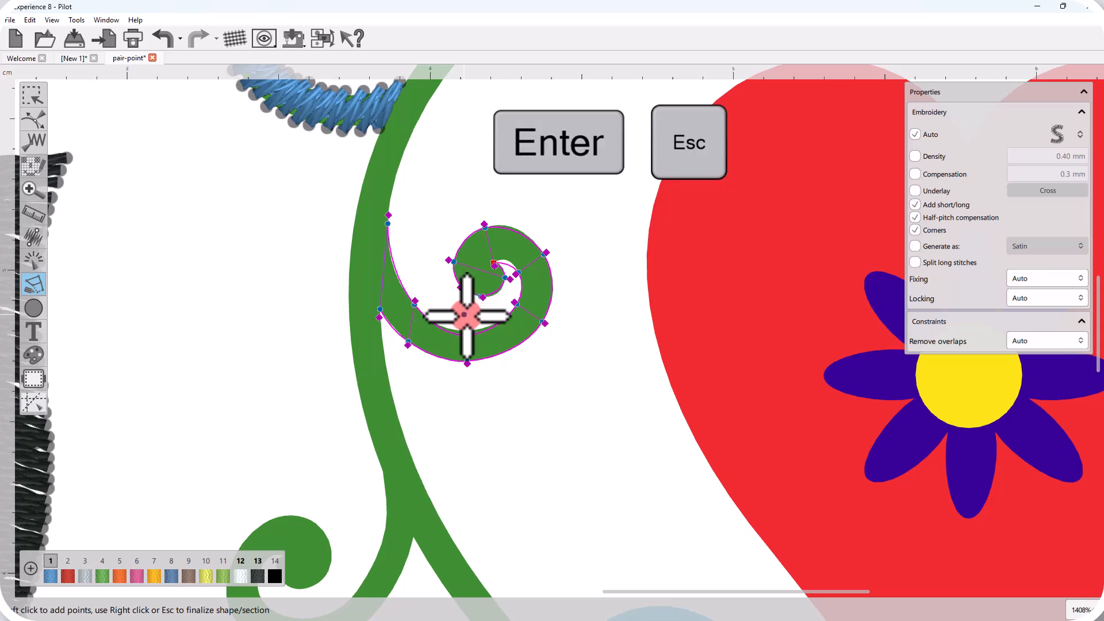
key("Escape")
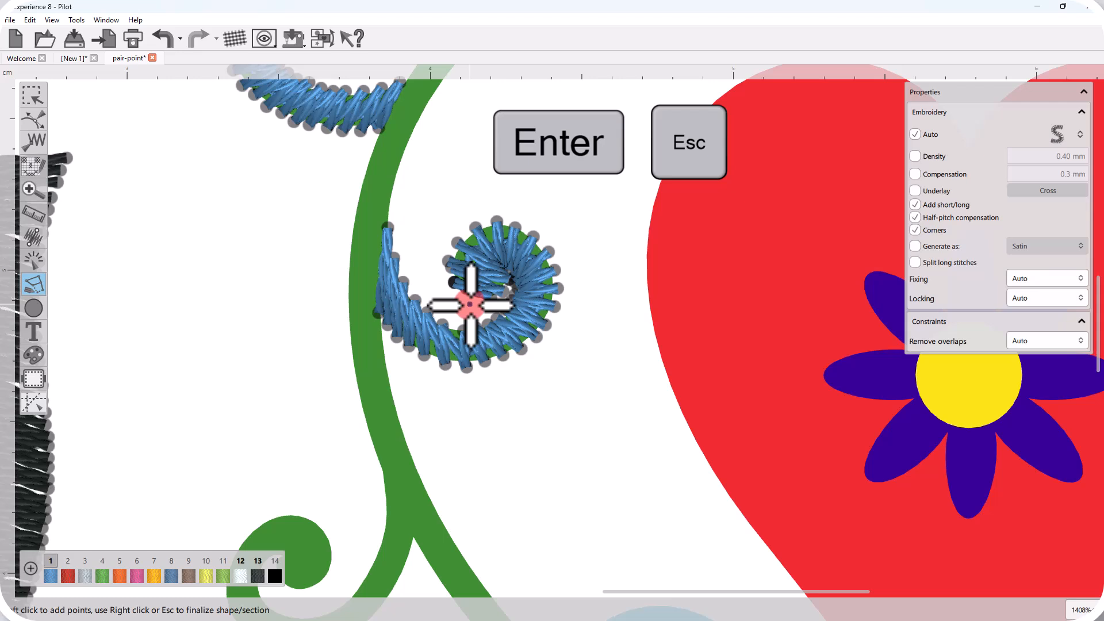
right_click(431, 286)
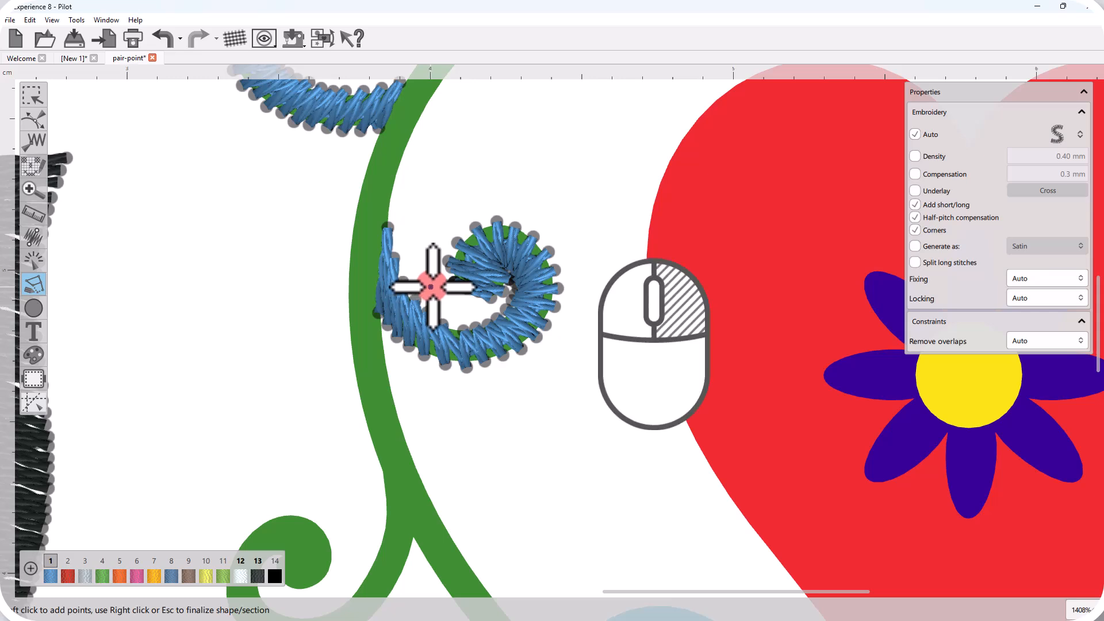
mouse_move(33, 96)
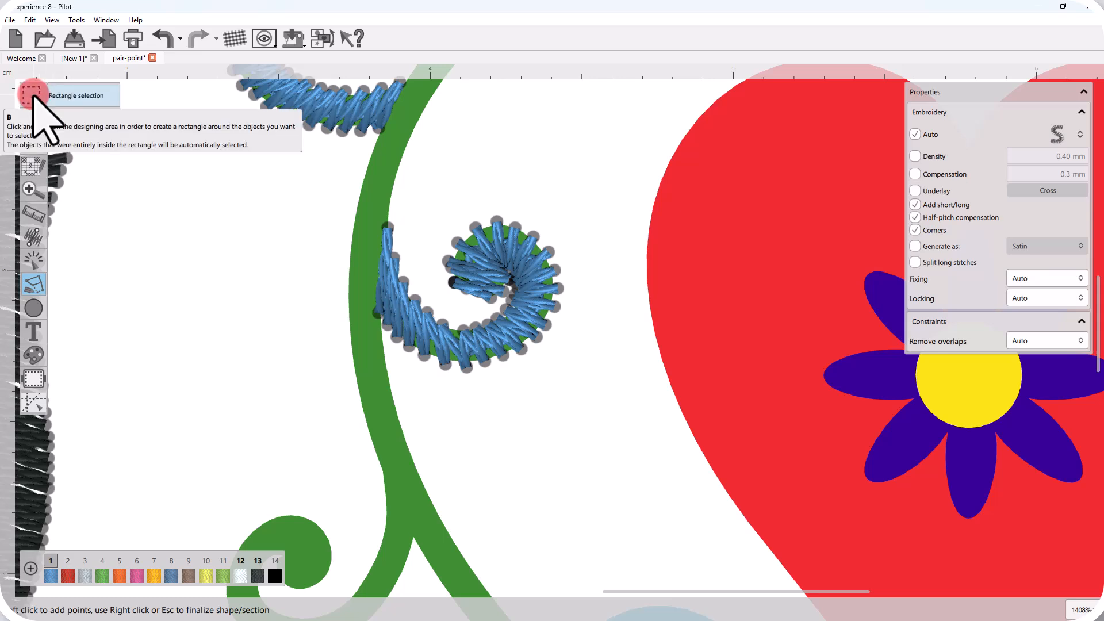
key("Return")
key("Escape")
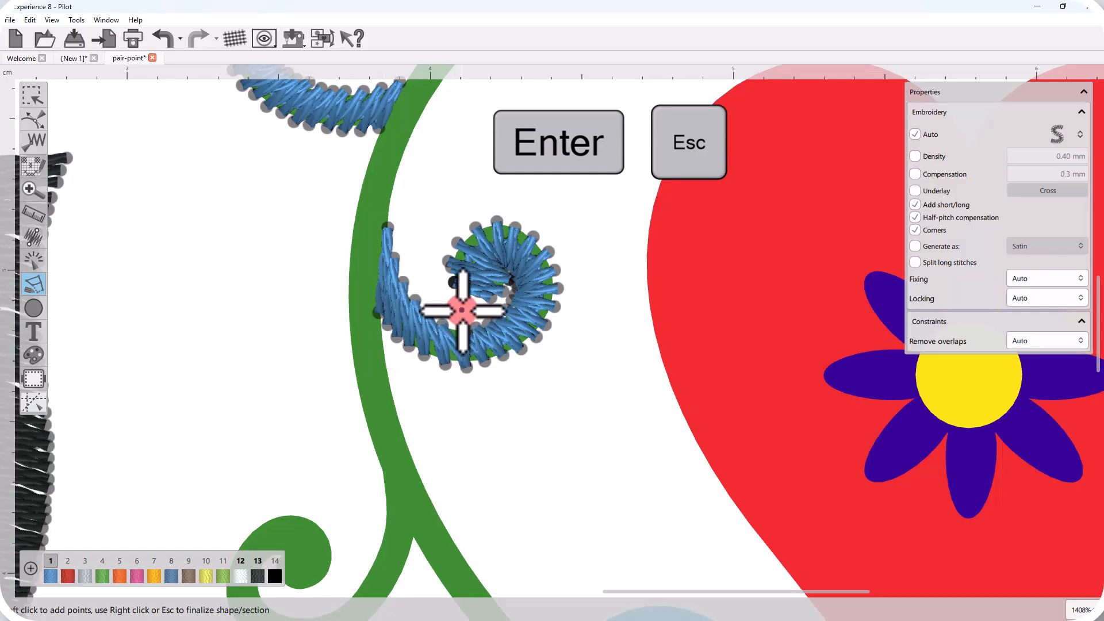
key("Escape")
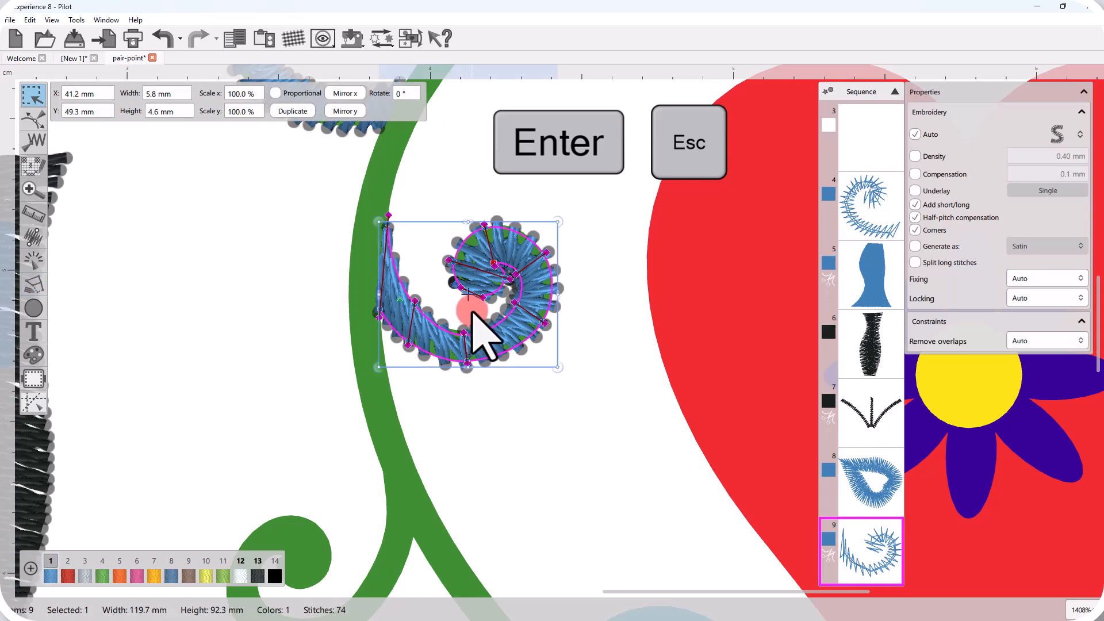
- Edit the scroll's nodes, moving the ends of its direction lines at the lower curve, near the stem and atop the curl
left_click(33, 119)
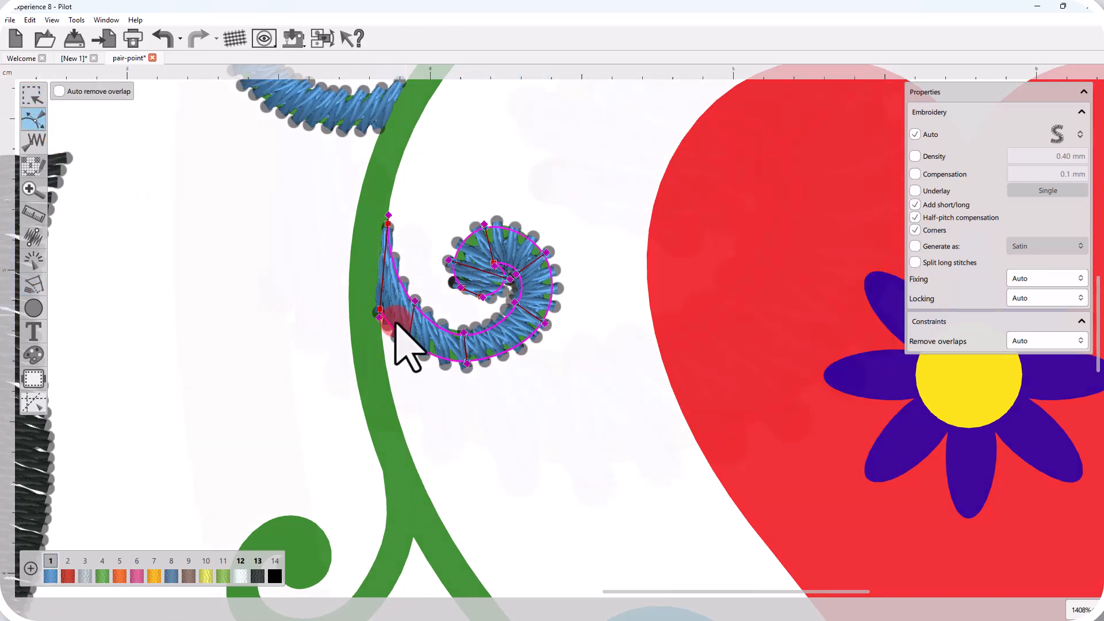
scroll(412, 331, "up", 5)
left_click_drag(598, 473, 572, 477)
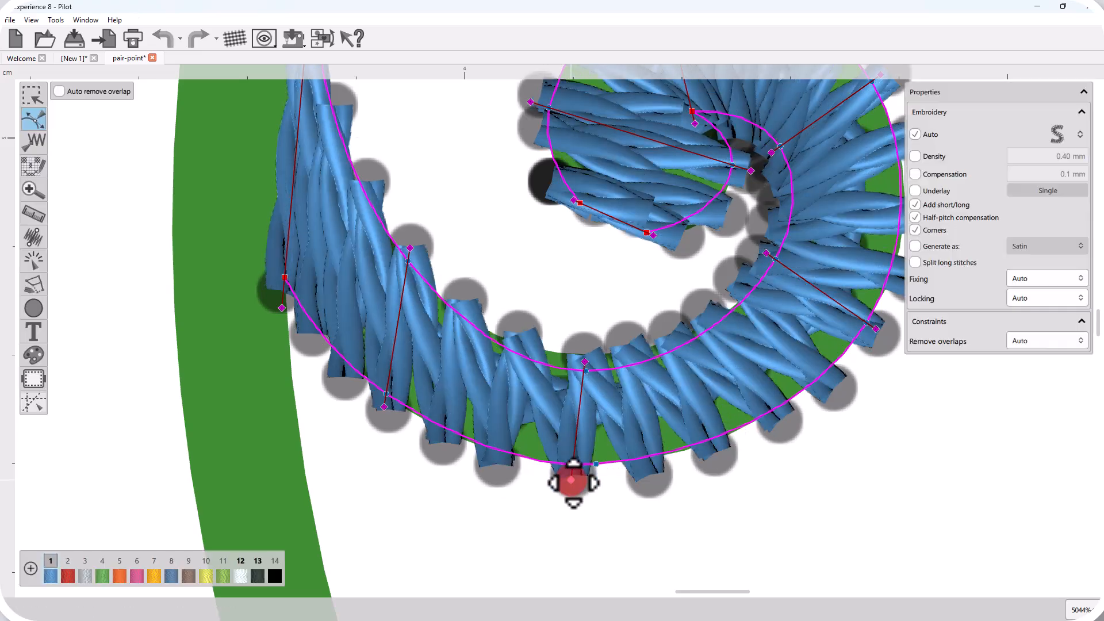
left_click_drag(409, 248, 444, 261)
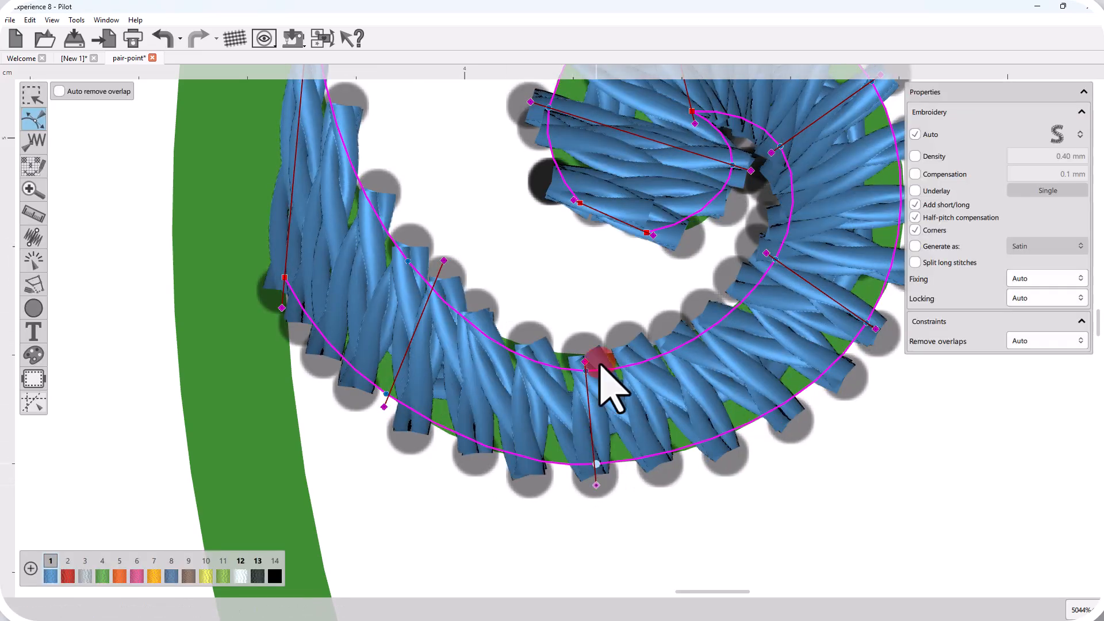
scroll(604, 394, "down", 3)
left_click_drag(576, 155, 546, 156)
- Add a stitch direction line across the upper part of the scroll's curl, from its inner edge to its outer edge
right_click(635, 231)
left_click(643, 245)
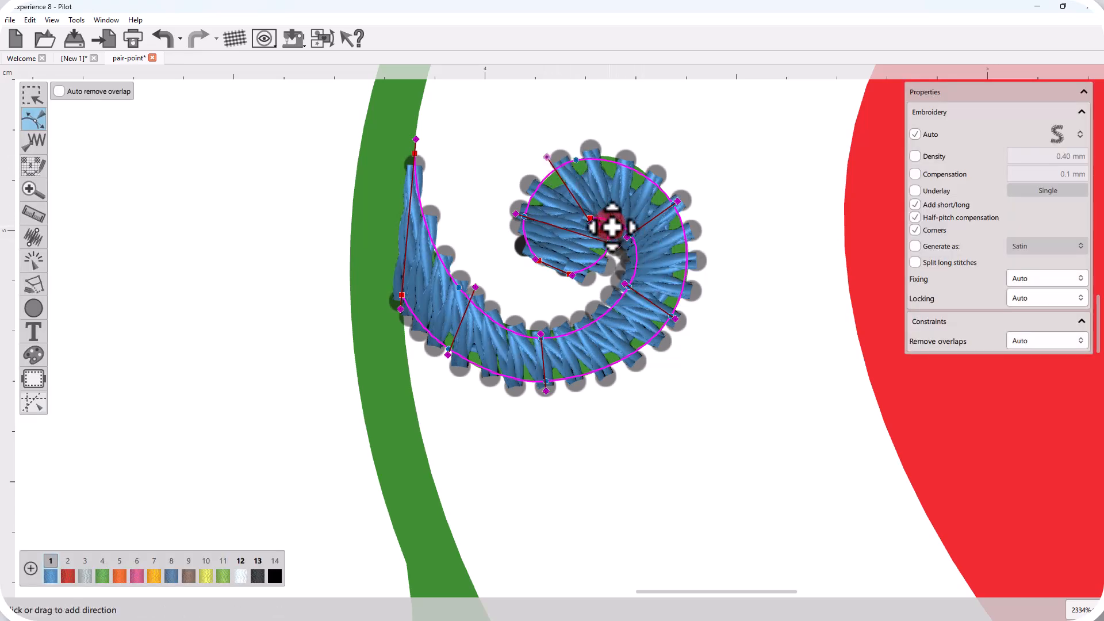
left_click_drag(612, 227, 633, 157)
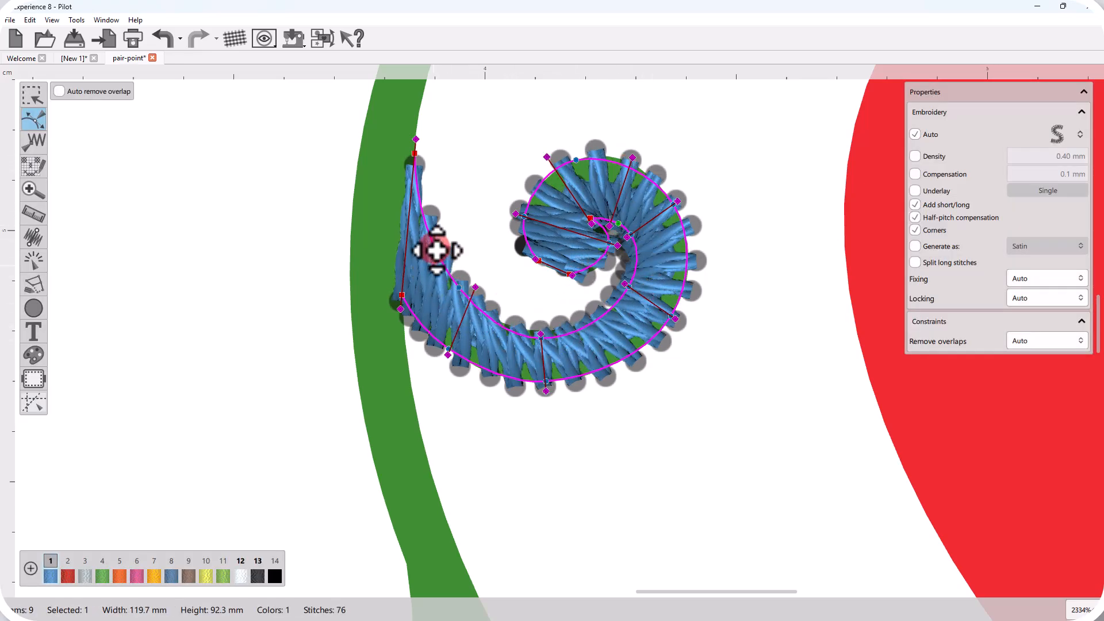
- Create a new design and show its grid
key("ctrl+n")
left_click(294, 39)
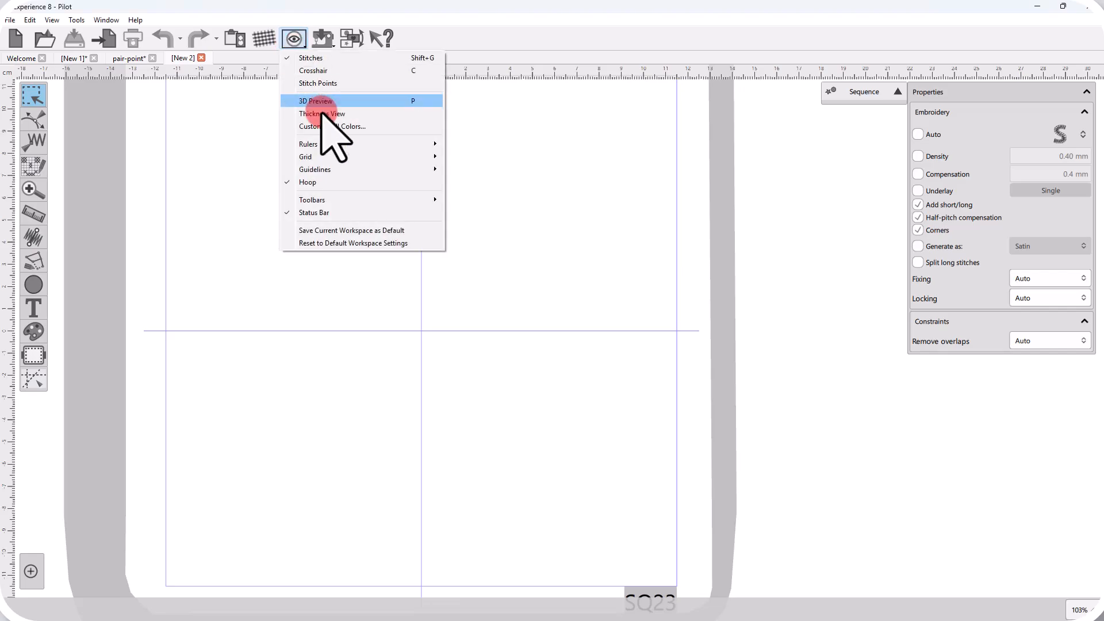
mouse_move(397, 156)
left_click(472, 155)
- Turn on snapping to the grid for the new design
scroll(405, 263, "up", 2)
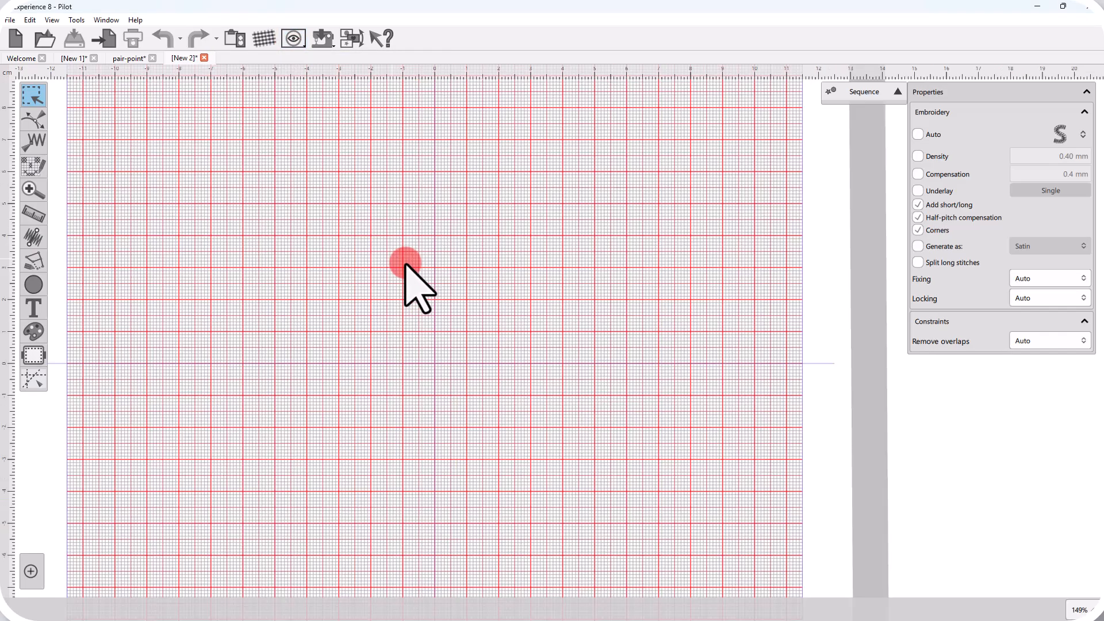
scroll(406, 264, "up", 3)
left_click(294, 39)
mouse_move(414, 157)
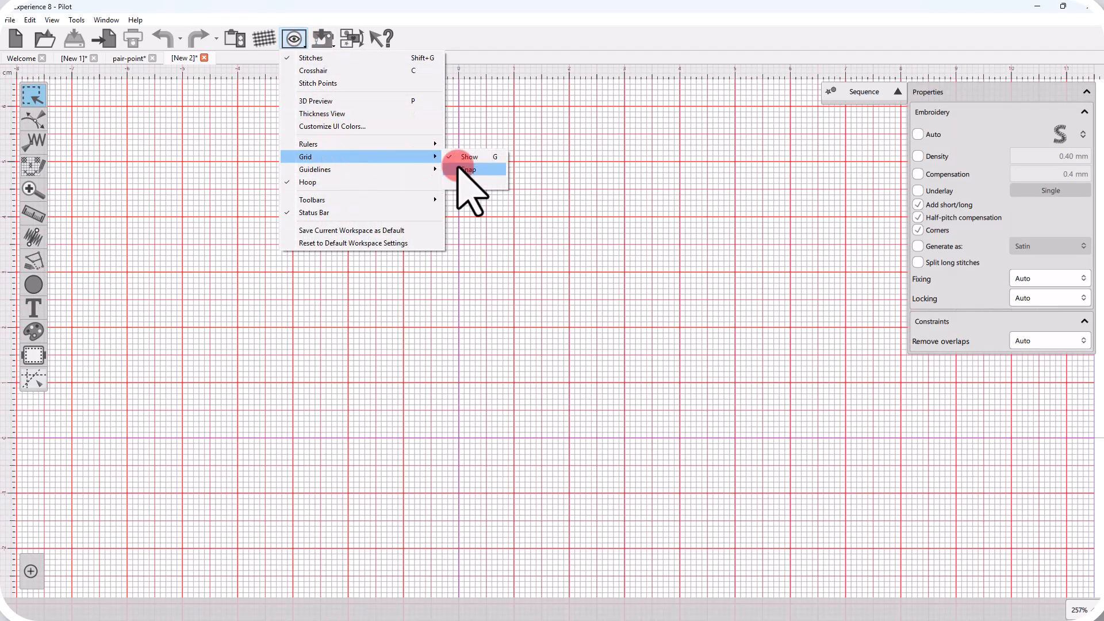
left_click(471, 171)
- Start a rectangular pair-point frame with a 5 mm wide pair, adding corner pairs 20 mm up and 30 mm across
left_click(34, 261)
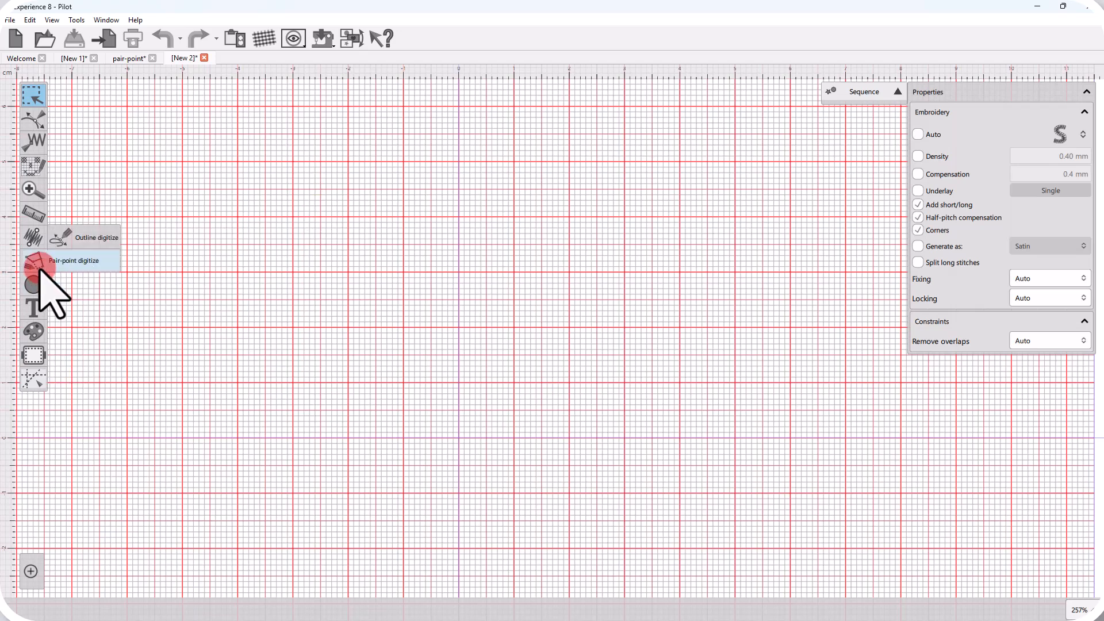
left_click(81, 259)
left_click_drag(184, 218, 207, 217)
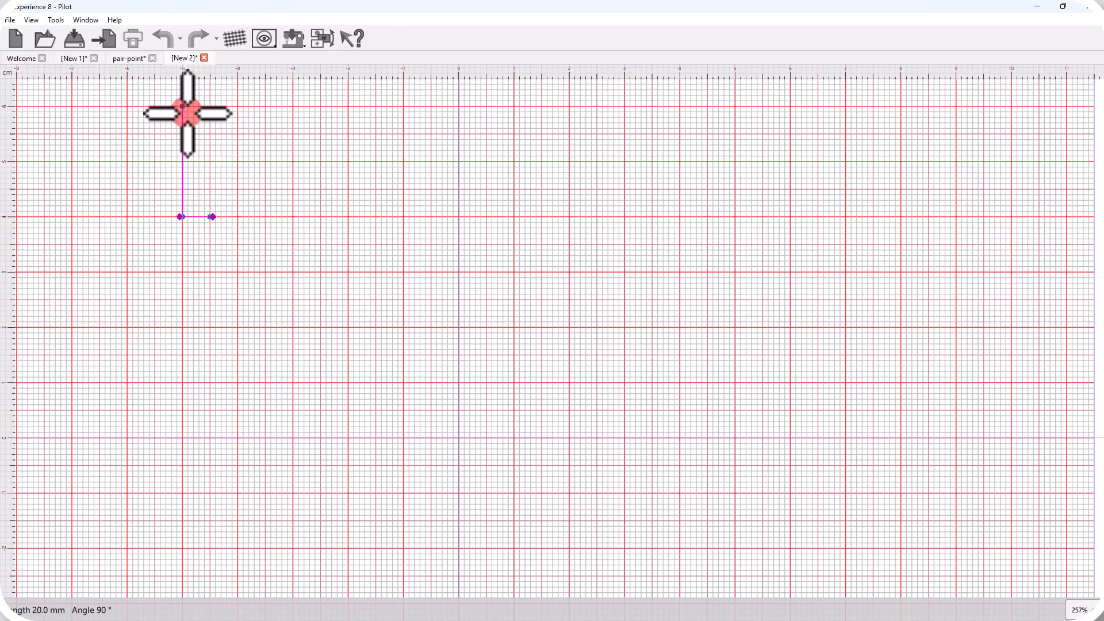
left_click(187, 112)
left_click(344, 109)
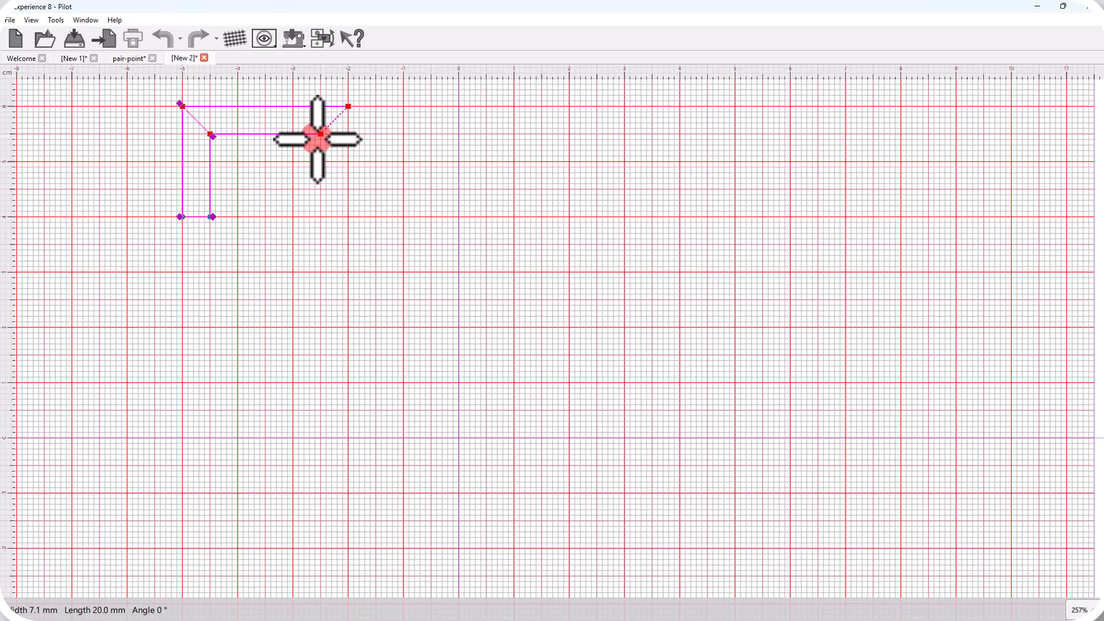
- Continue the frame through its lower-right corner and along its lower side back to the starting pair, and finalize it
left_click(344, 214)
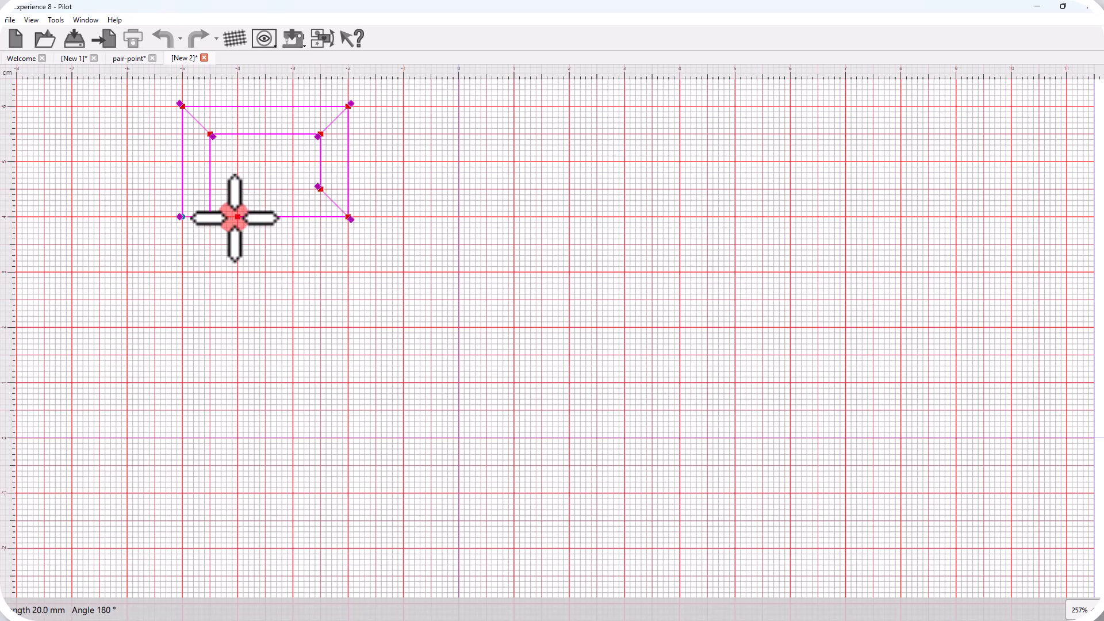
left_click(264, 188)
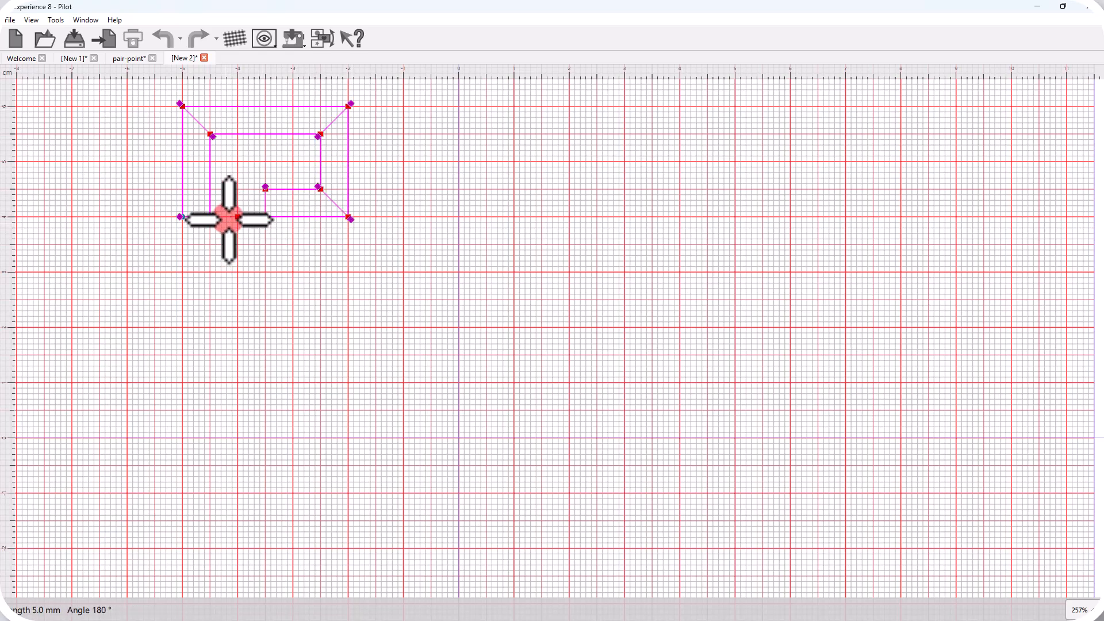
left_click(211, 217)
left_click(212, 192)
right_click(245, 267)
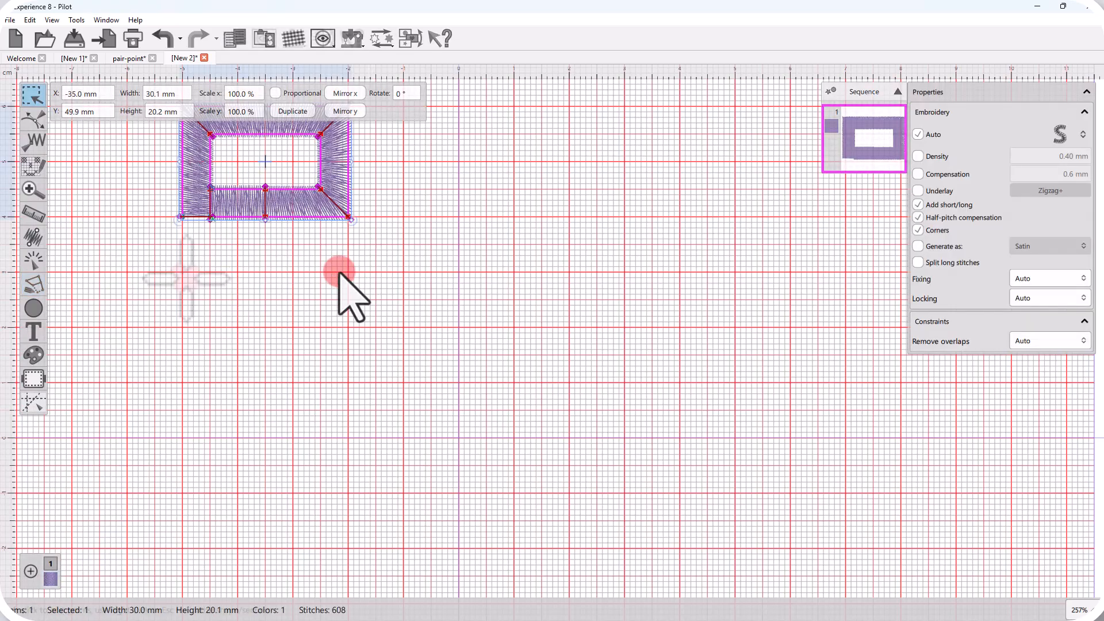
- Start another pair-point shape below the frame with a diagonal point pair, placing the next point off the grid by suspending snapping
left_click(186, 278)
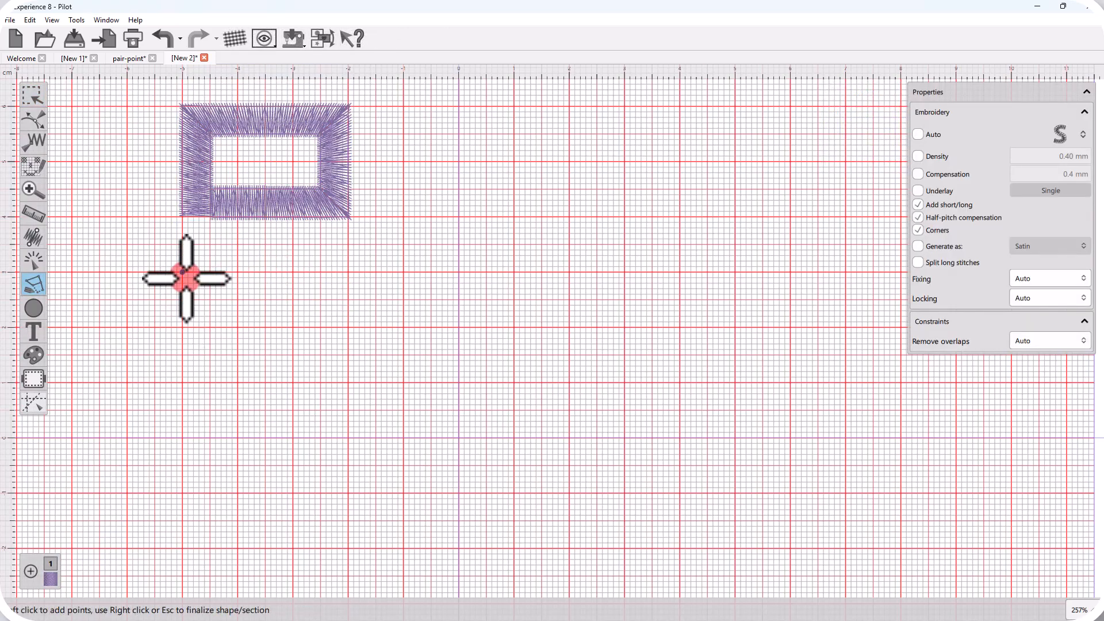
left_click(184, 273)
left_click(211, 300)
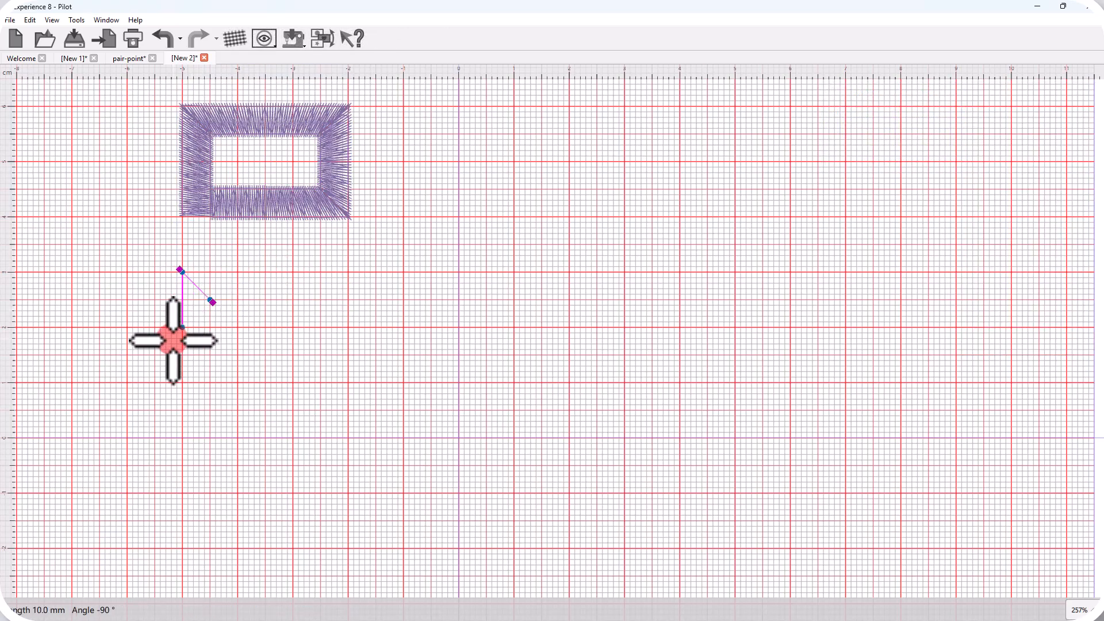
key("alt")
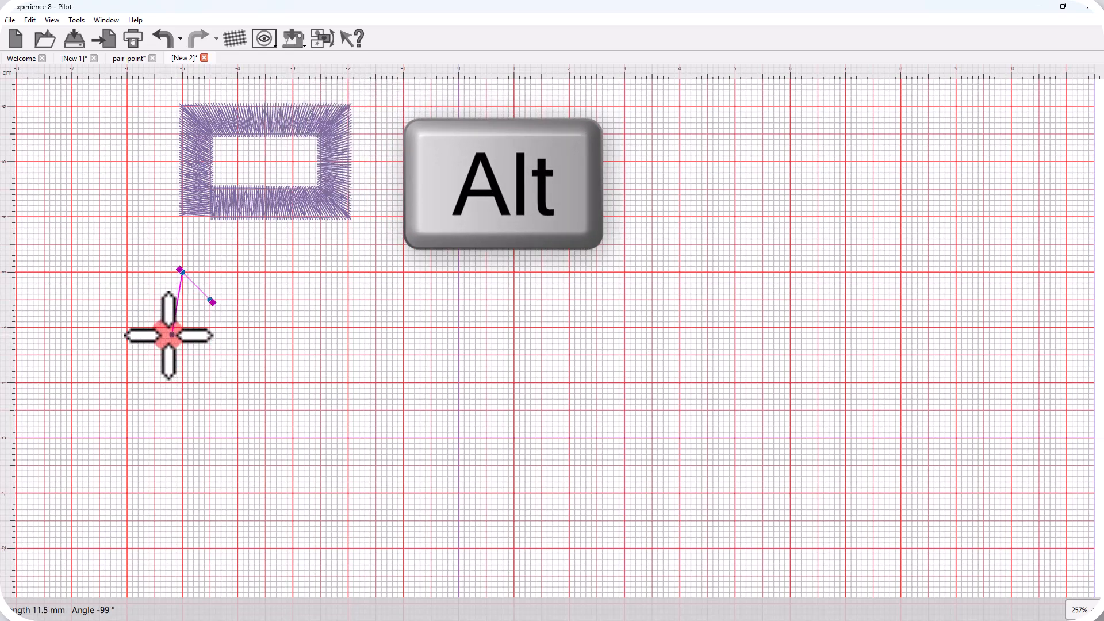
left_click(167, 334)
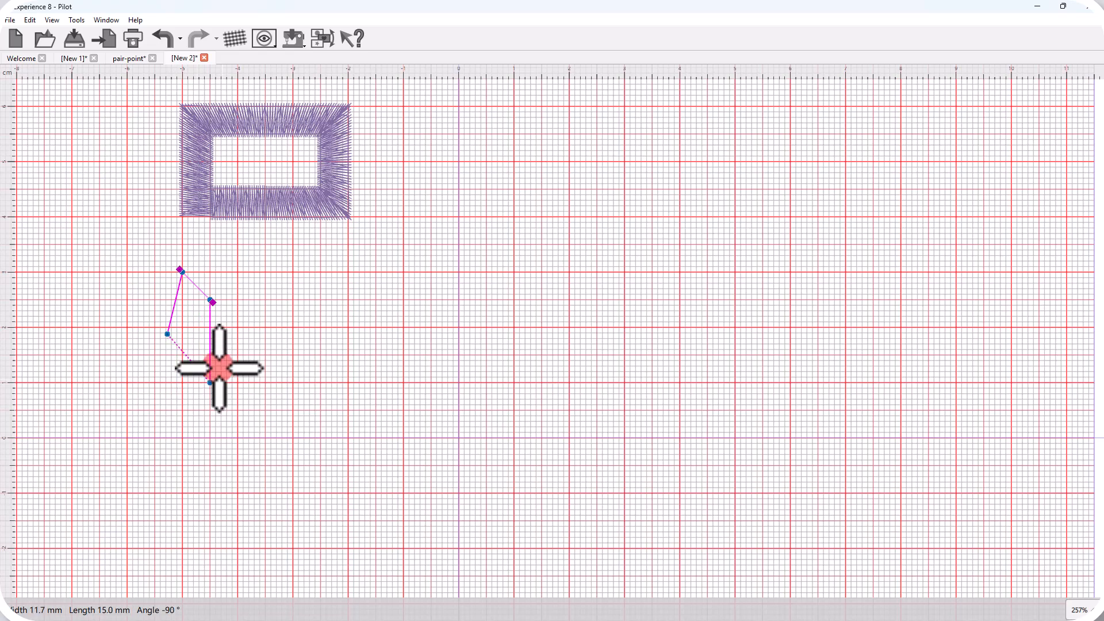